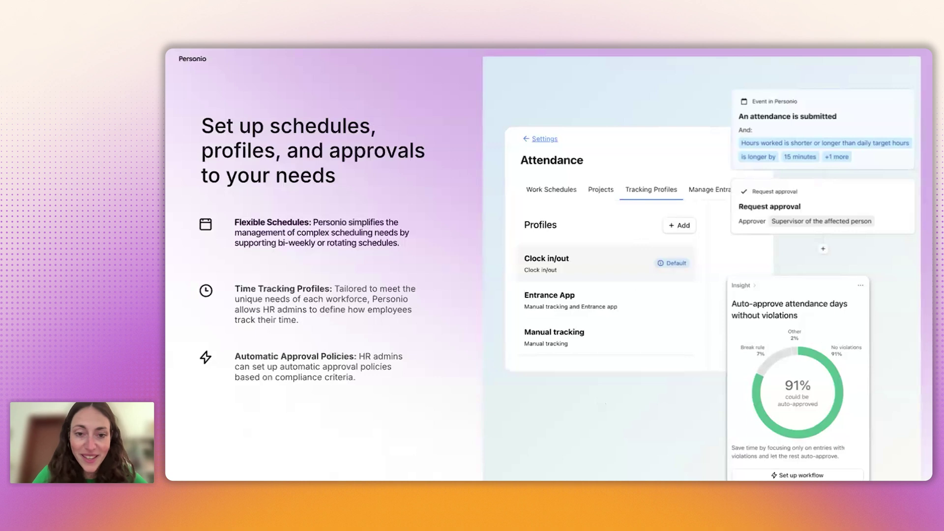
- End the slideshow at the Live Demo slide and switch to the Personio home page
{"action": "key", "text": "Right"}
{"action": "key", "text": "Escape"}
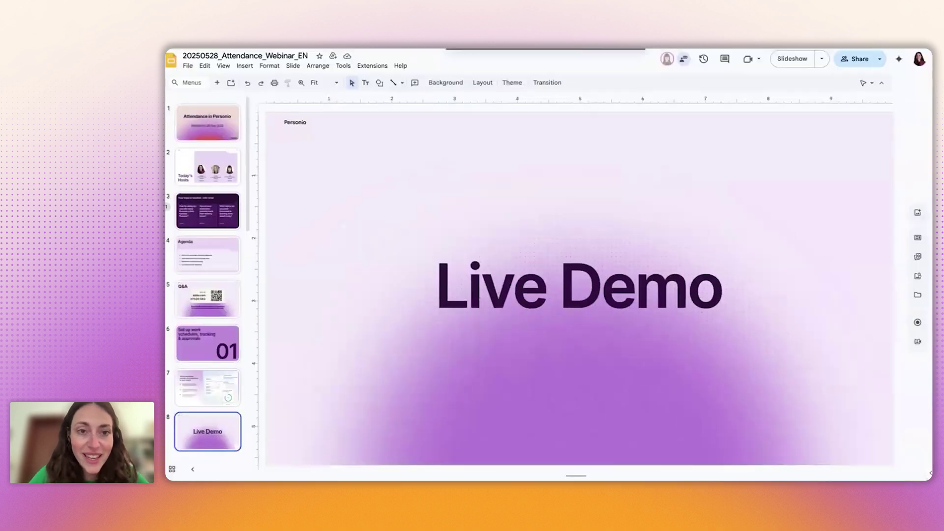
{"action": "key", "text": "ctrl+Tab"}
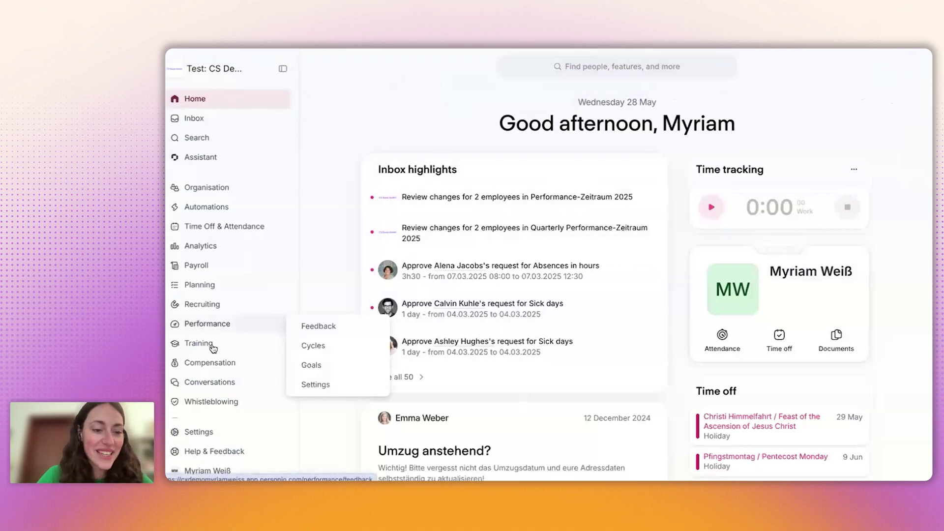
- Open the Attendance configuration in the company settings
{"action": "scroll", "coordinate": [207, 413], "scroll_direction": "down", "scroll_amount": 1}
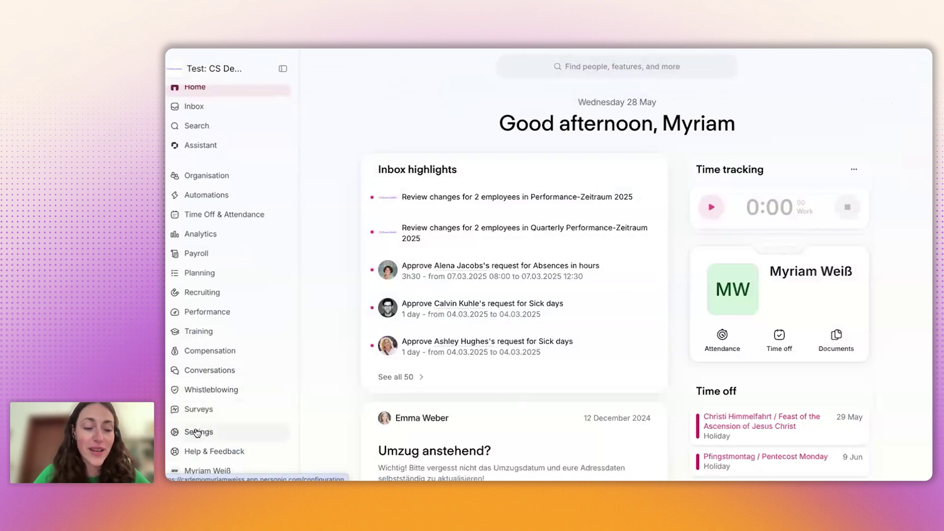
{"action": "left_click", "coordinate": [197, 433]}
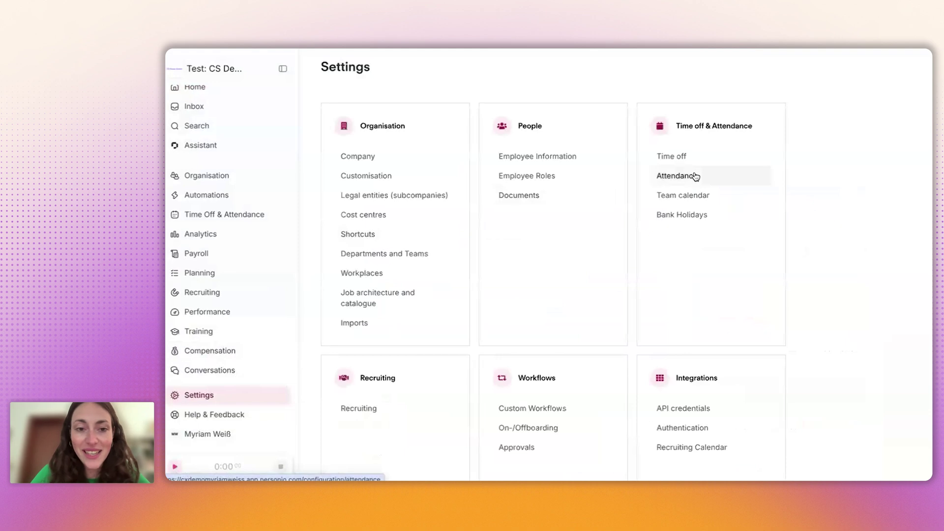
{"action": "left_click", "coordinate": [689, 175]}
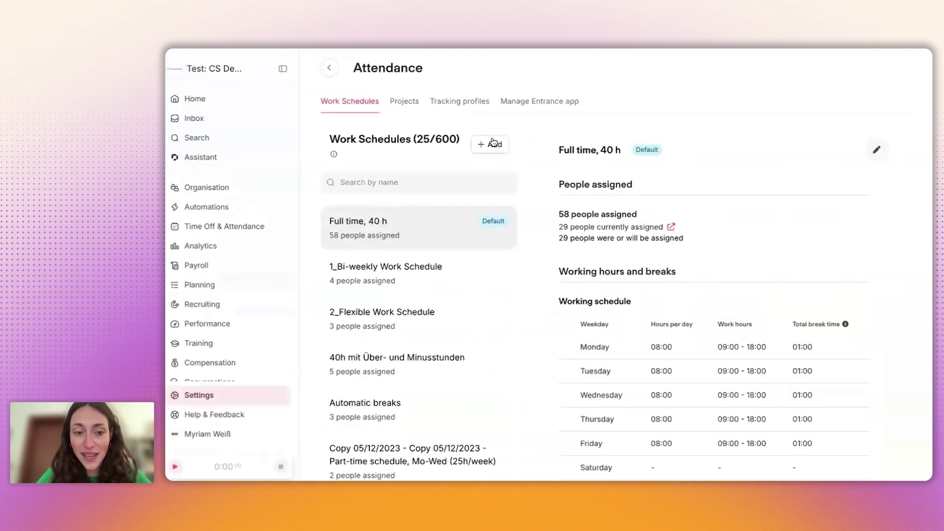
- Open the 1_Bi-weekly Work Schedule for editing and review its Week 1 and Week 2 working hours
{"action": "left_click", "coordinate": [418, 274]}
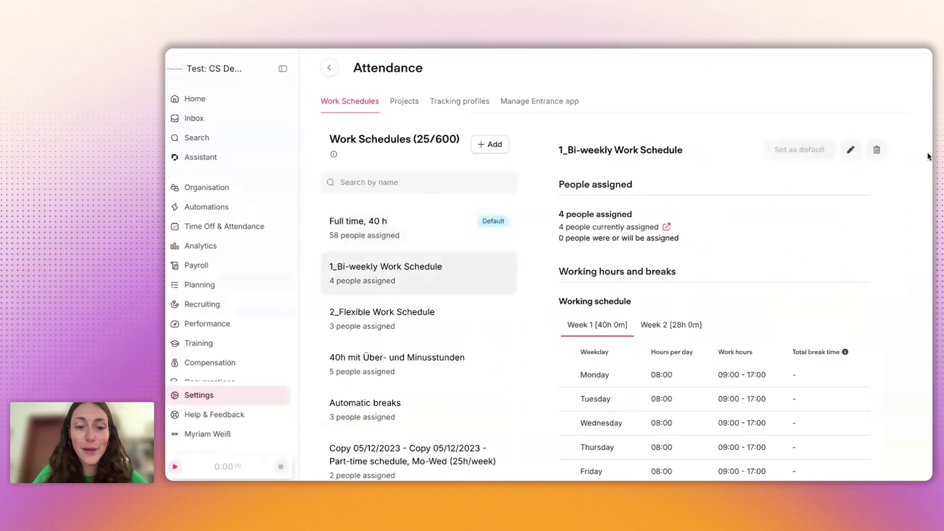
{"action": "left_click", "coordinate": [851, 150]}
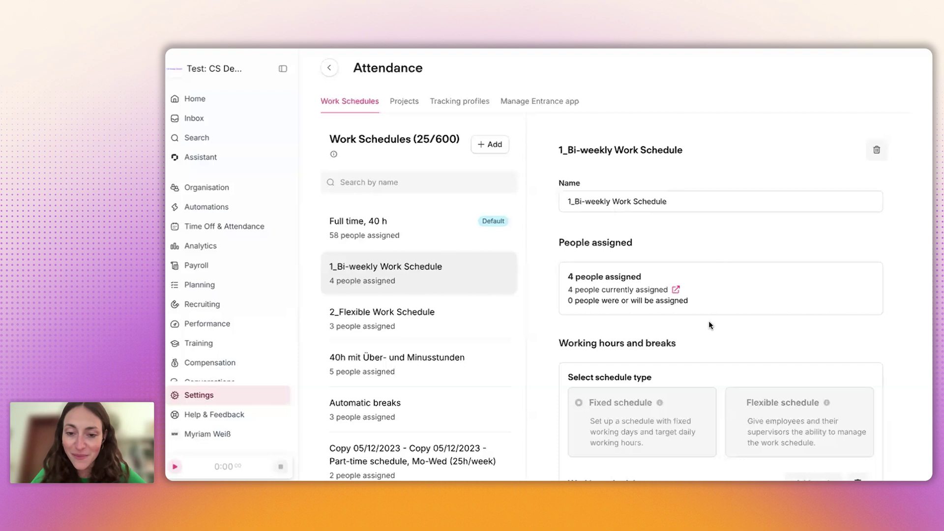
{"action": "scroll", "coordinate": [710, 324], "scroll_direction": "down", "scroll_amount": 5}
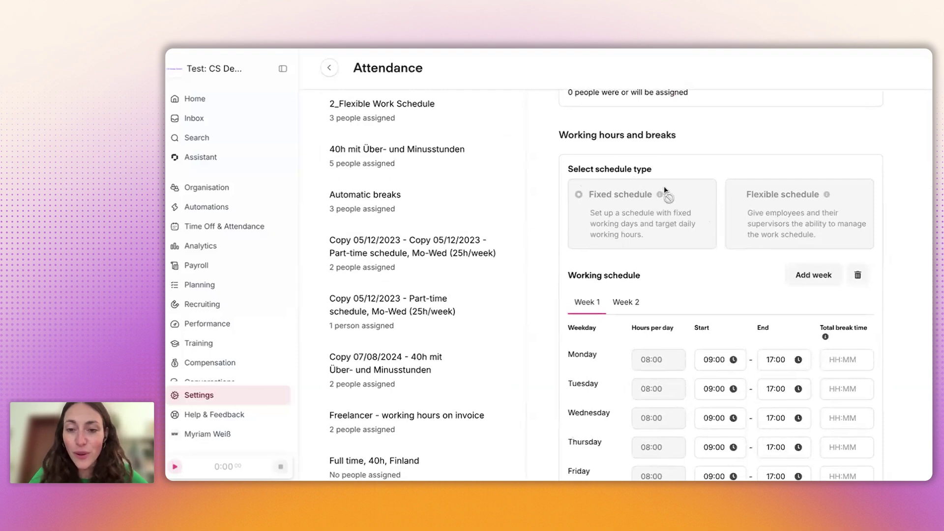
{"action": "scroll", "coordinate": [655, 241], "scroll_direction": "down", "scroll_amount": 3}
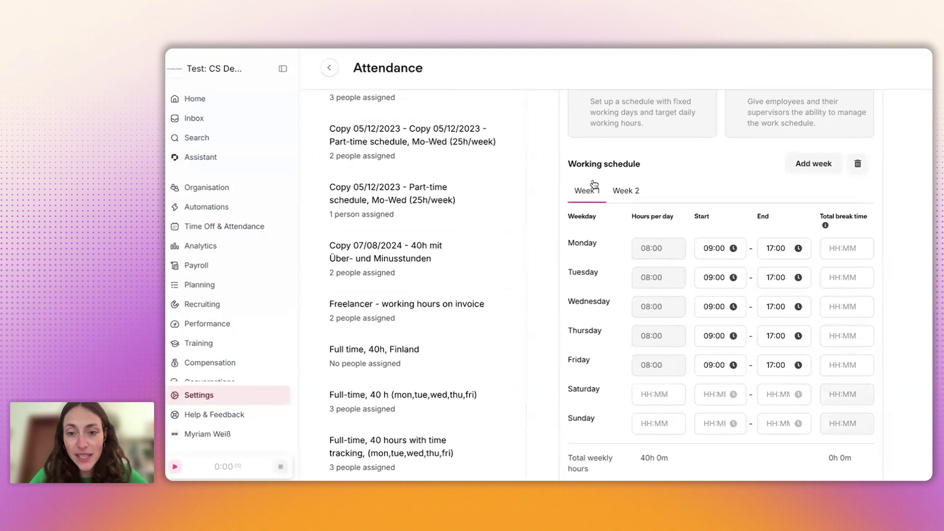
{"action": "scroll", "coordinate": [605, 259], "scroll_direction": "down", "scroll_amount": 1}
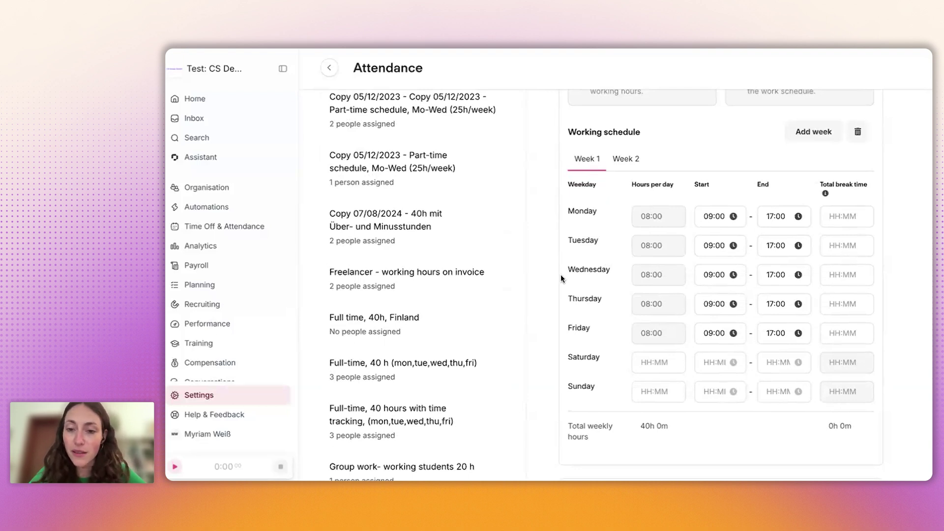
{"action": "left_click", "coordinate": [631, 167]}
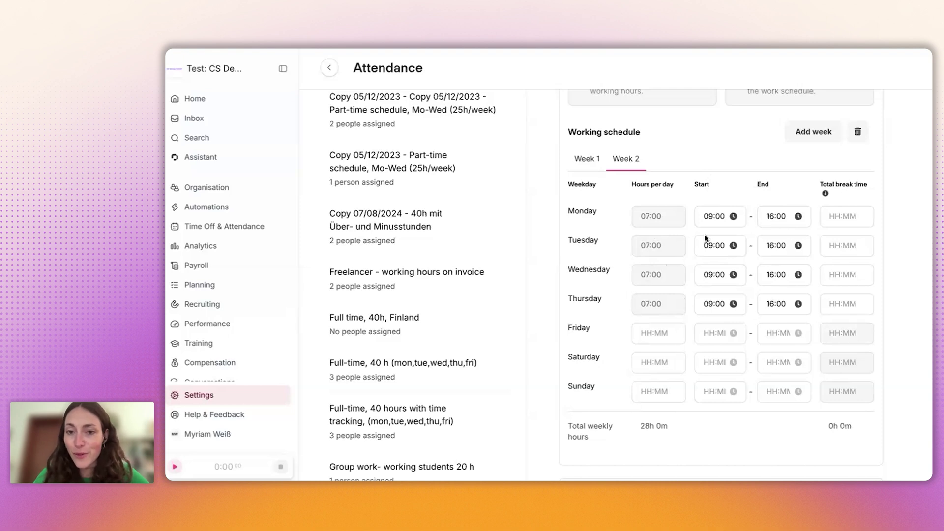
- Review the bi-weekly schedule's absence entitlement proration, daily hours limit and time tracking restrictions for past and future days
{"action": "scroll", "coordinate": [643, 409], "scroll_direction": "down", "scroll_amount": 5}
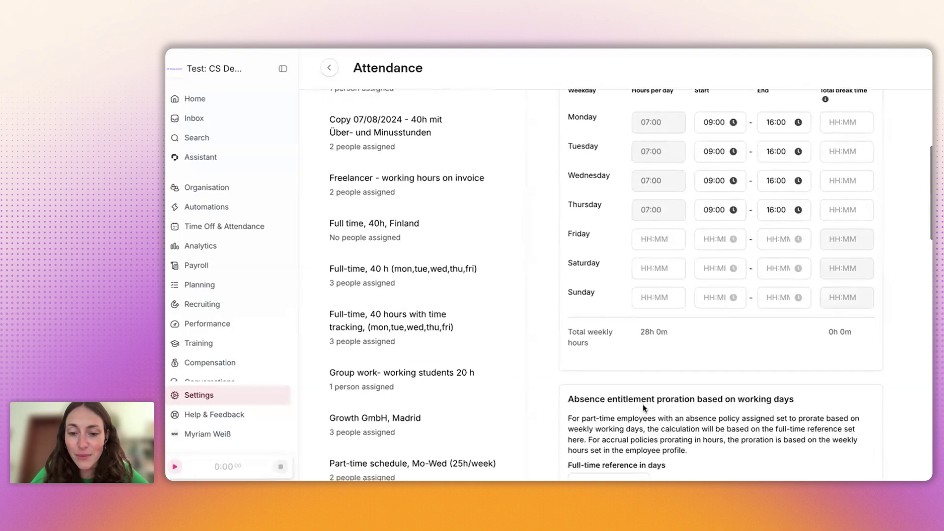
{"action": "scroll", "coordinate": [682, 278], "scroll_direction": "down", "scroll_amount": 1}
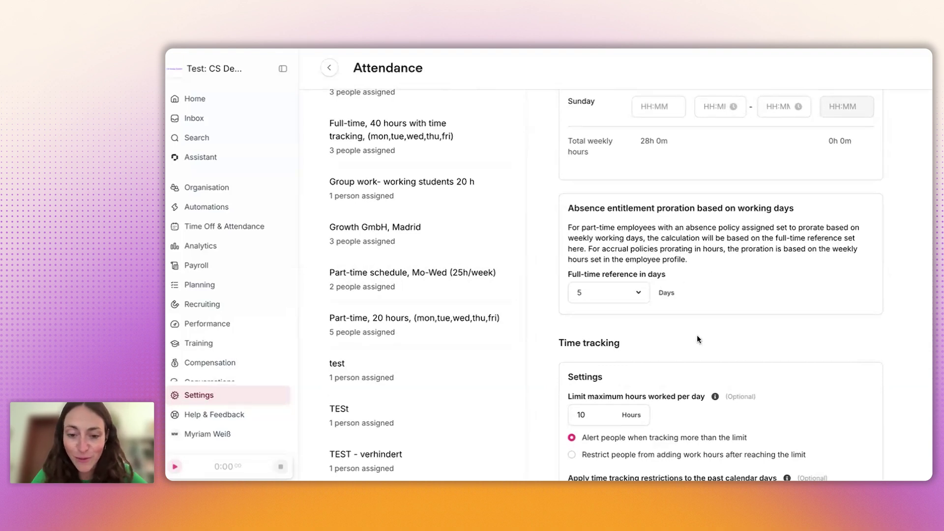
{"action": "scroll", "coordinate": [698, 332], "scroll_direction": "down", "scroll_amount": 5}
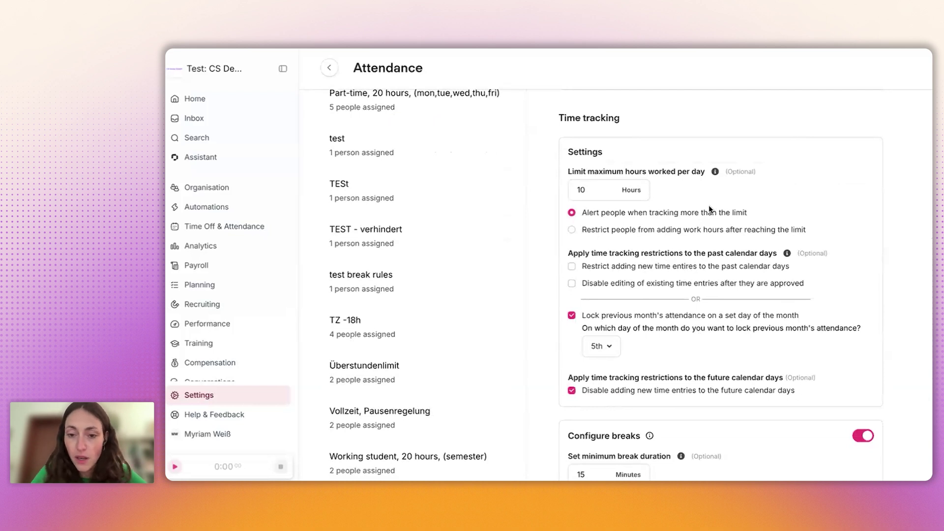
{"action": "scroll", "coordinate": [686, 271], "scroll_direction": "down", "scroll_amount": 1}
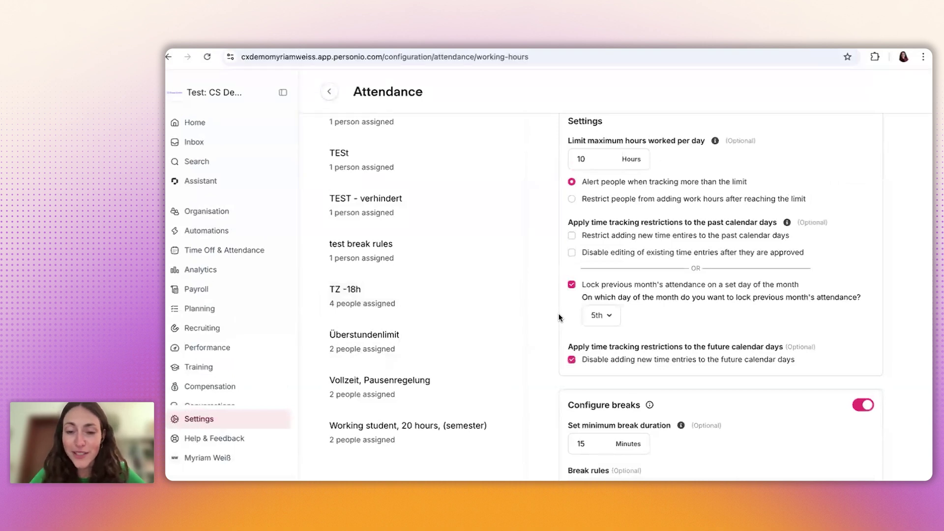
{"action": "scroll", "coordinate": [622, 310], "scroll_direction": "down", "scroll_amount": 1}
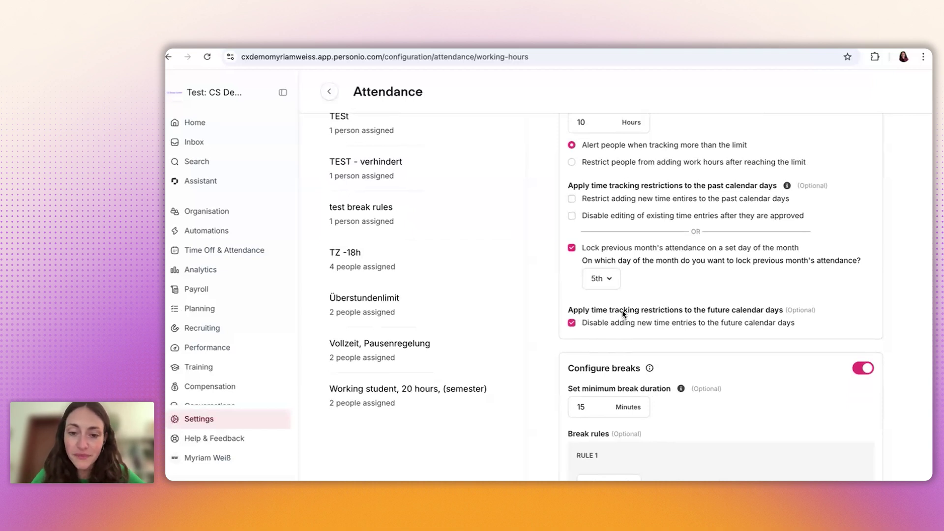
{"action": "scroll", "coordinate": [622, 313], "scroll_direction": "down", "scroll_amount": 1}
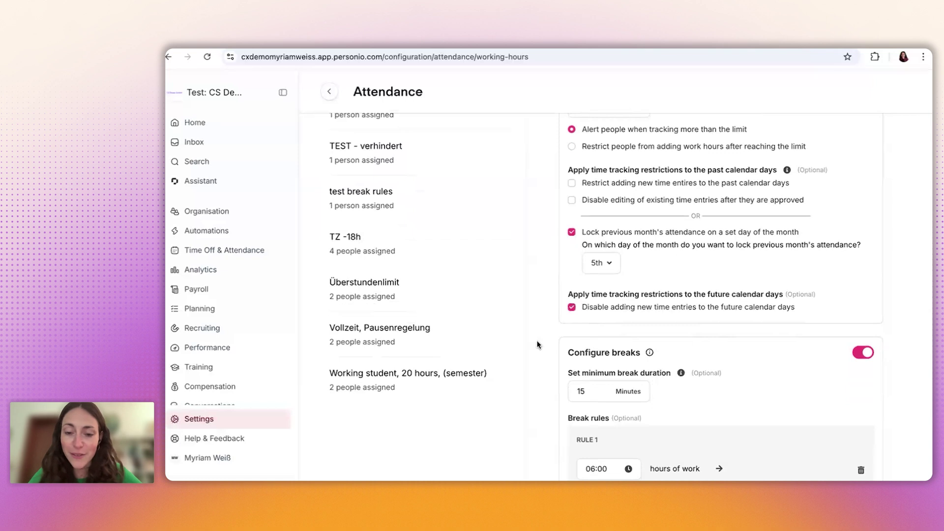
- Examine the bi-weekly schedule's minimum break duration, break rules and the options for handling missing breaks
{"action": "scroll", "coordinate": [682, 359], "scroll_direction": "down", "scroll_amount": 3}
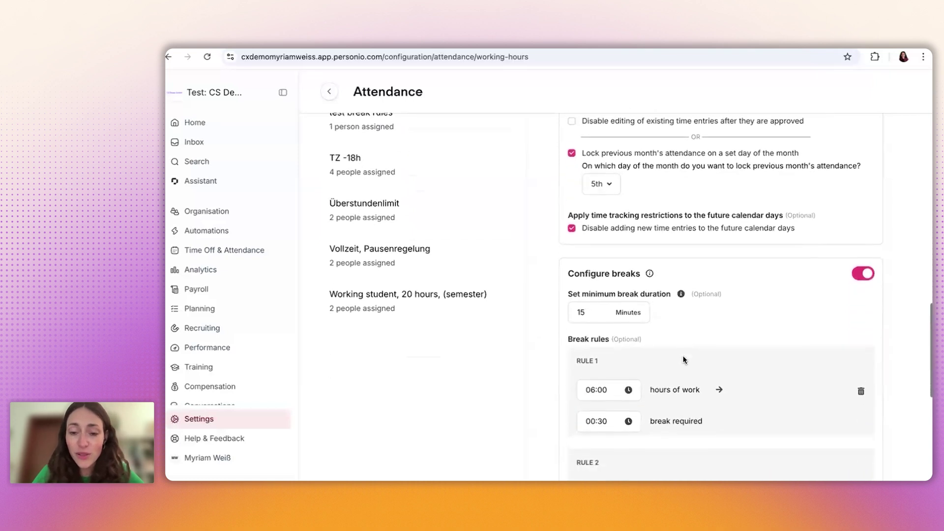
{"action": "scroll", "coordinate": [663, 274], "scroll_direction": "down", "scroll_amount": 1}
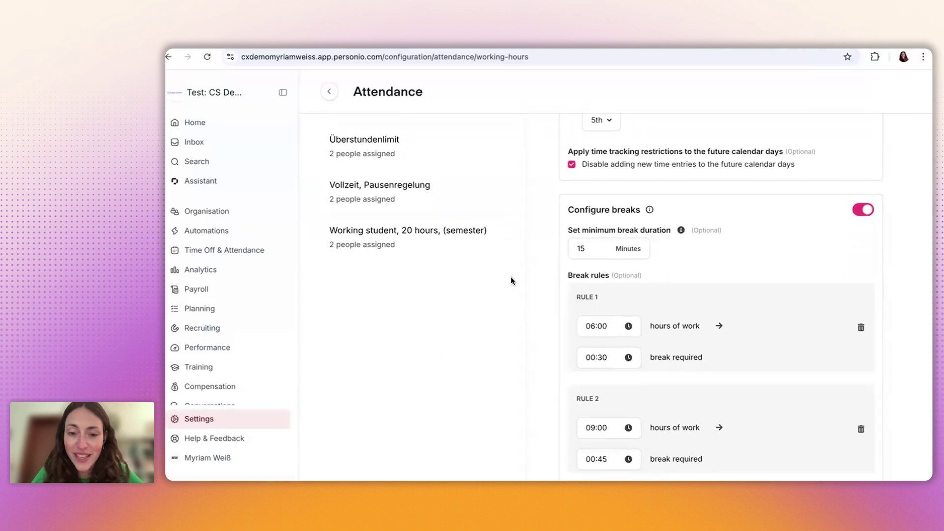
{"action": "scroll", "coordinate": [551, 279], "scroll_direction": "down", "scroll_amount": 1}
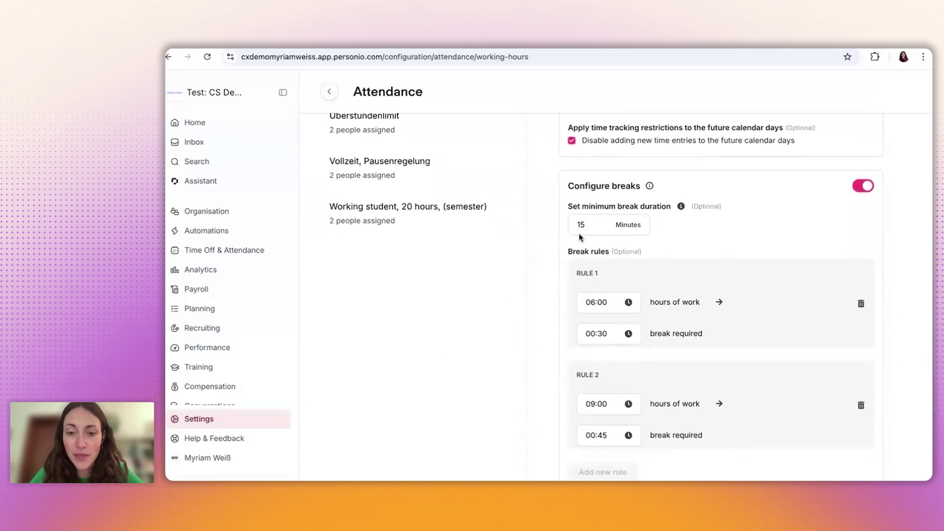
{"action": "scroll", "coordinate": [563, 297], "scroll_direction": "down", "scroll_amount": 1}
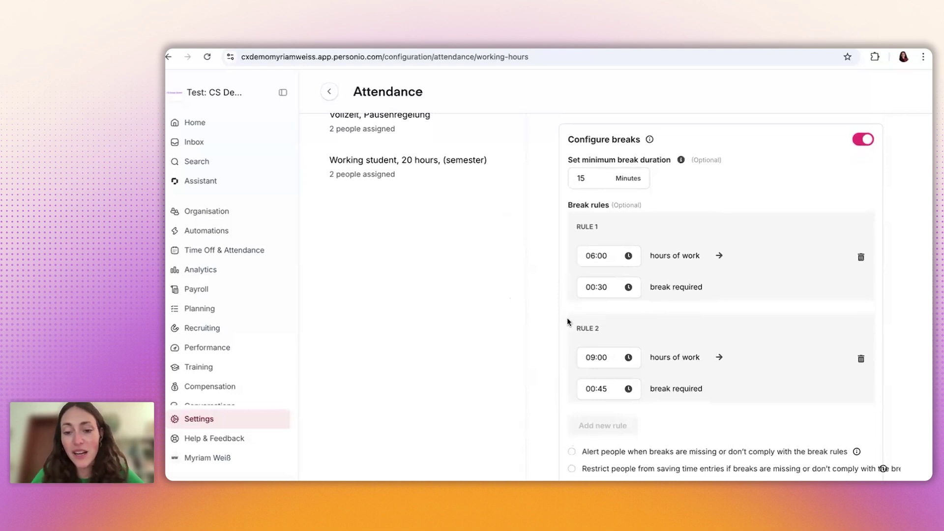
{"action": "scroll", "coordinate": [568, 319], "scroll_direction": "down", "scroll_amount": 2}
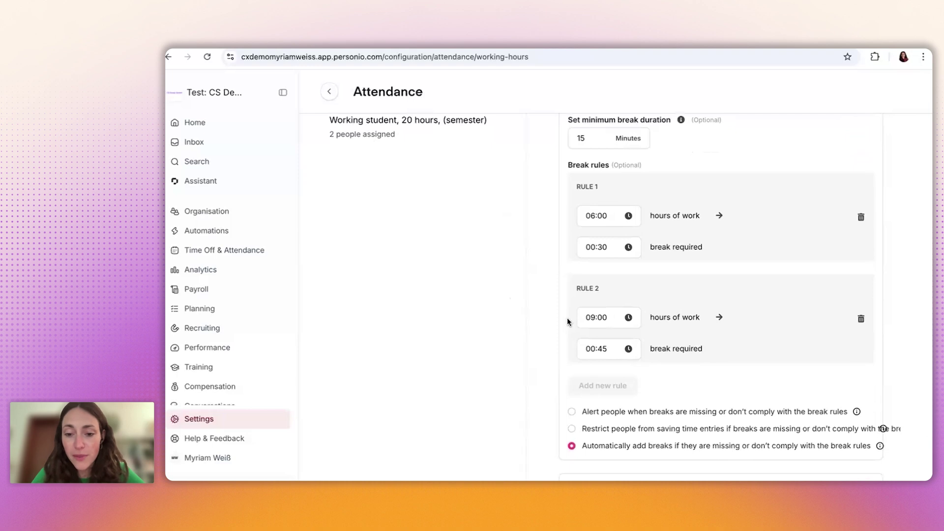
{"action": "scroll", "coordinate": [586, 385], "scroll_direction": "down", "scroll_amount": 3}
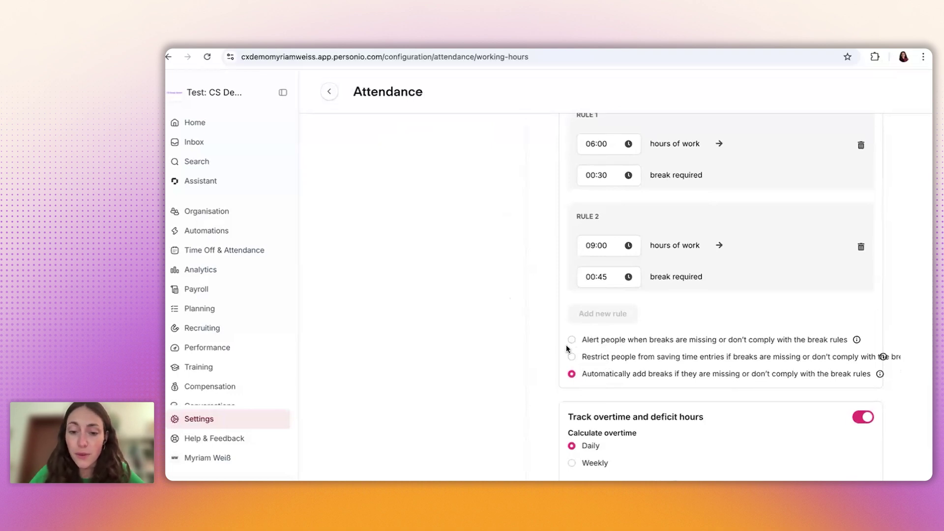
- Review the bi-weekly schedule's overtime calculation, monthly overtime cliff, overtime limit and deficit hours settings
{"action": "scroll", "coordinate": [633, 349], "scroll_direction": "down", "scroll_amount": 2}
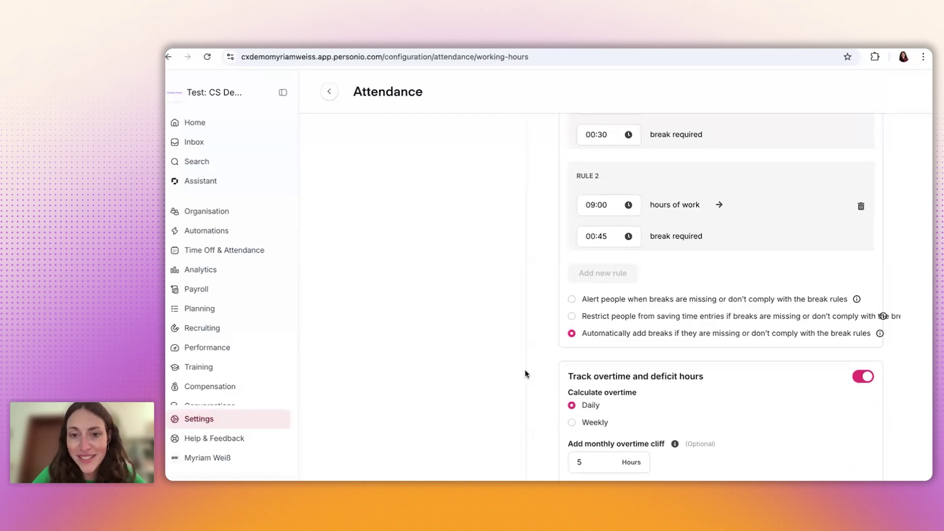
{"action": "scroll", "coordinate": [629, 381], "scroll_direction": "down", "scroll_amount": 5}
{"action": "scroll", "coordinate": [629, 383], "scroll_direction": "down", "scroll_amount": 1}
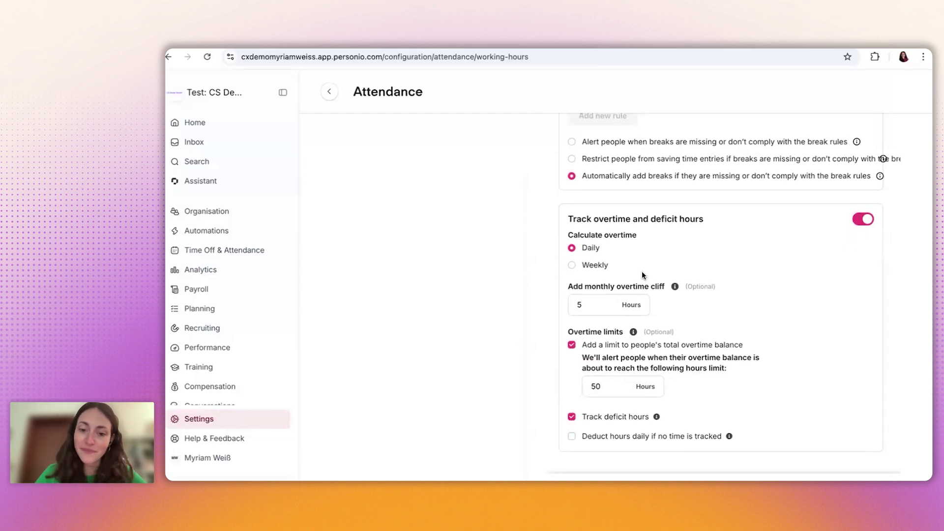
{"action": "scroll", "coordinate": [584, 339], "scroll_direction": "down", "scroll_amount": 1}
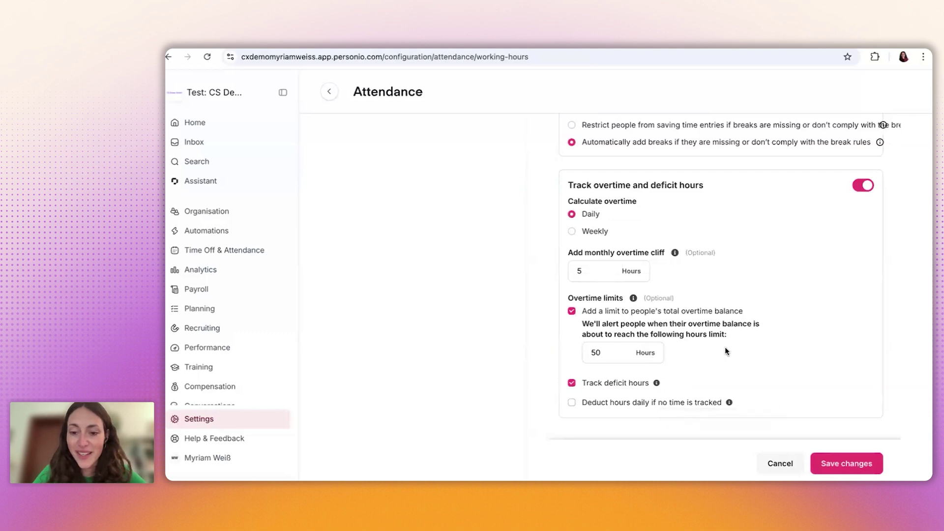
{"action": "scroll", "coordinate": [725, 348], "scroll_direction": "down", "scroll_amount": 1}
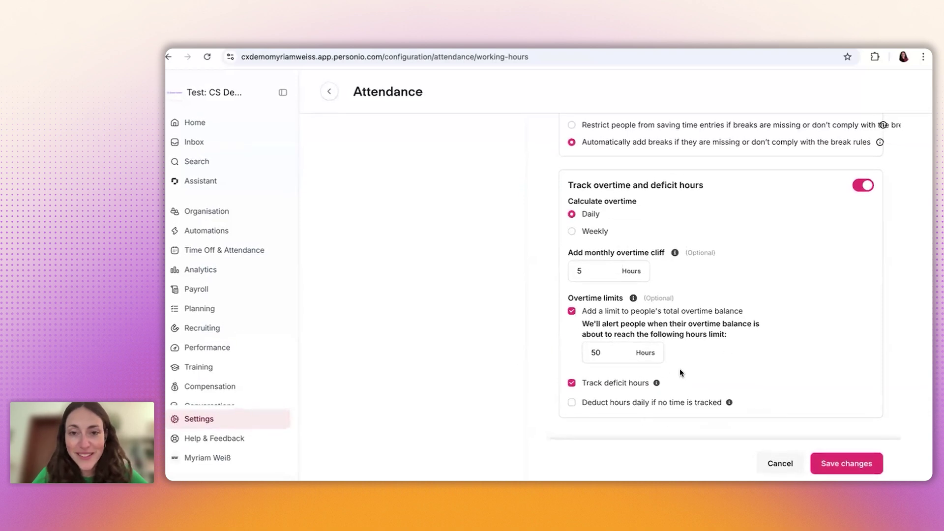
- Open the 2_Flexible Work Schedule and review its schedule type and weekly working days
{"action": "scroll", "coordinate": [515, 295], "scroll_direction": "up", "scroll_amount": 15}
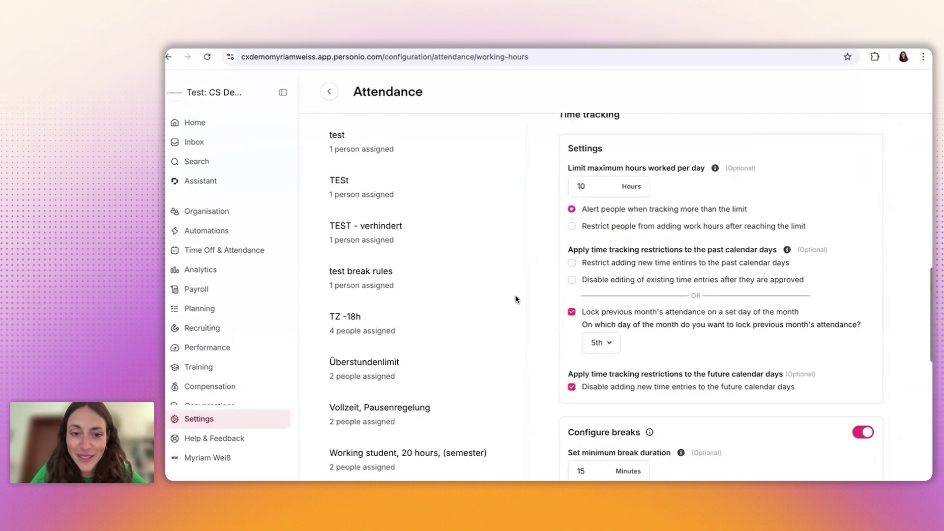
{"action": "scroll", "coordinate": [473, 247], "scroll_direction": "up", "scroll_amount": 3}
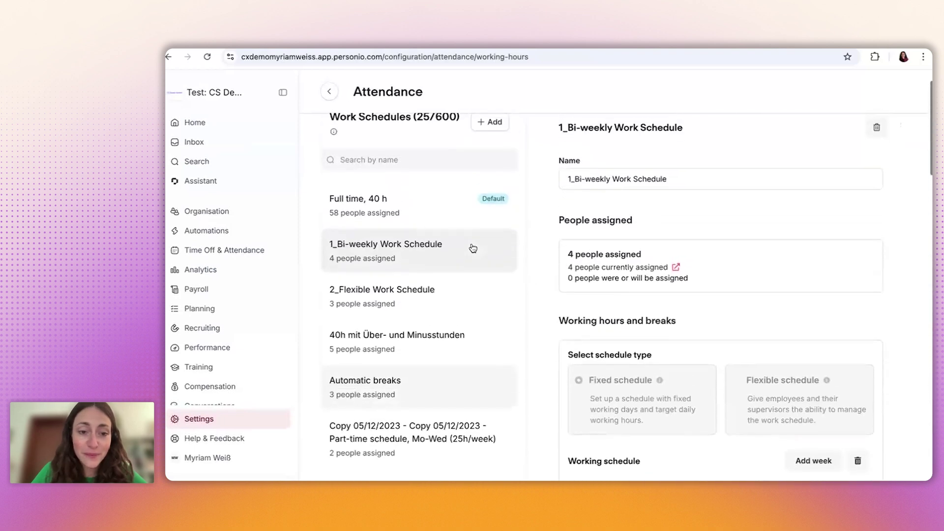
{"action": "scroll", "coordinate": [472, 247], "scroll_direction": "down", "scroll_amount": 2}
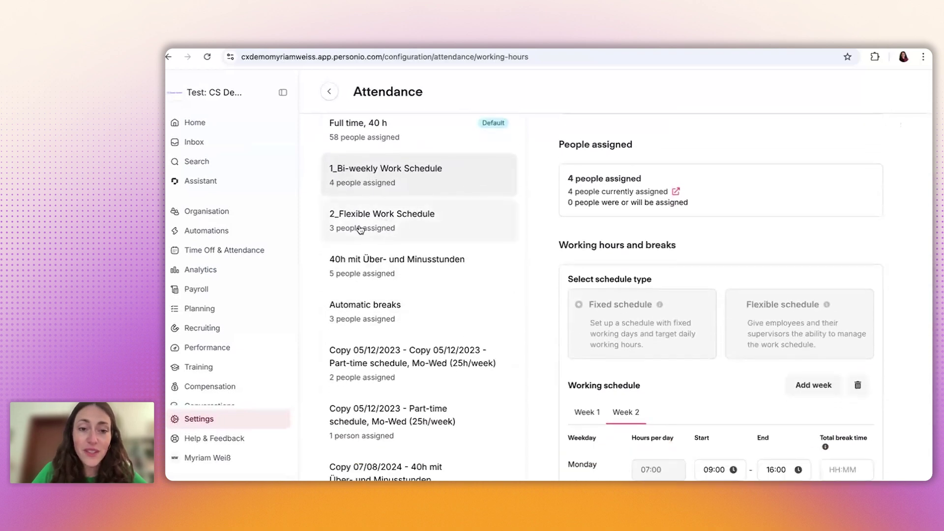
{"action": "left_click", "coordinate": [396, 226]}
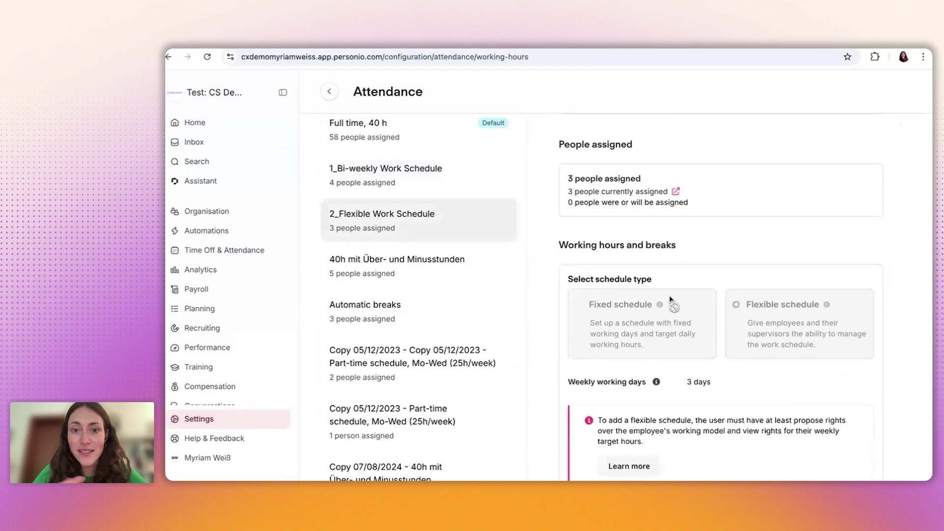
{"action": "scroll", "coordinate": [787, 322], "scroll_direction": "down", "scroll_amount": 1}
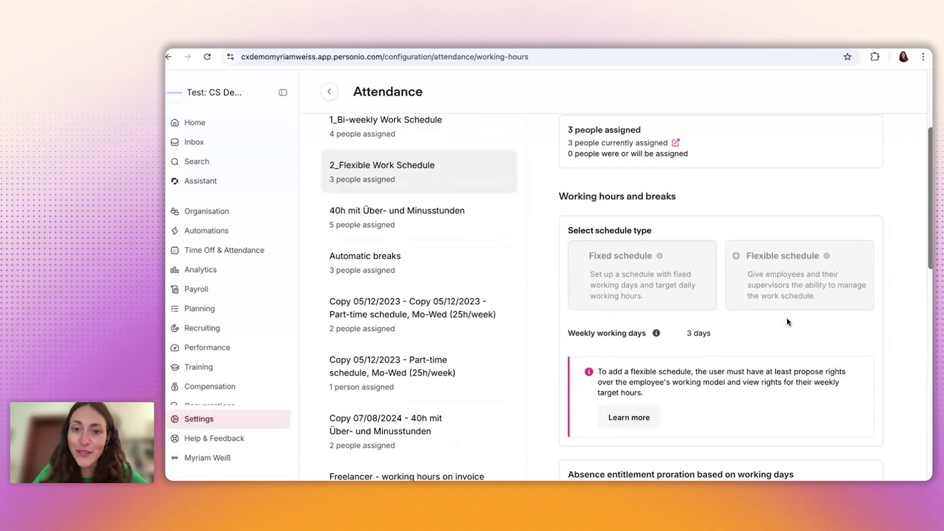
{"action": "scroll", "coordinate": [787, 318], "scroll_direction": "down", "scroll_amount": 1}
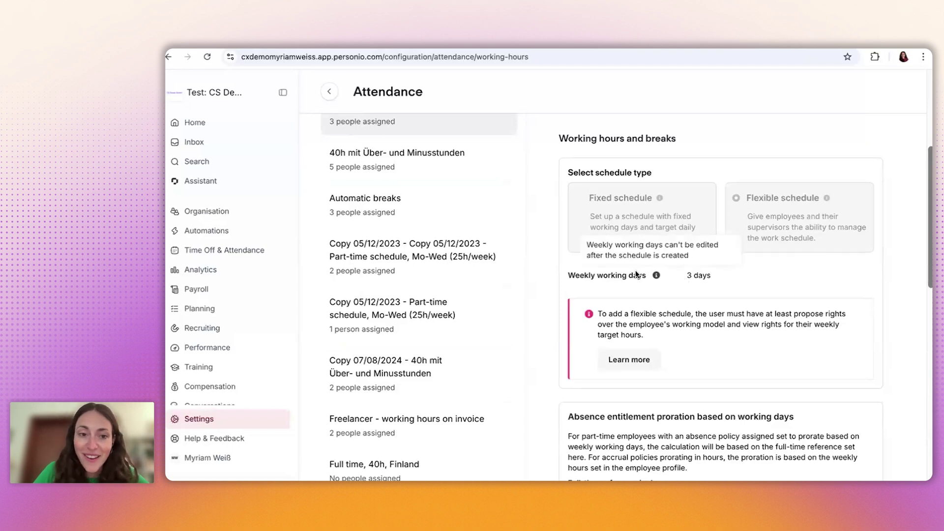
- Open the list of attendance projects
{"action": "scroll", "coordinate": [639, 295], "scroll_direction": "up", "scroll_amount": 2}
{"action": "scroll", "coordinate": [629, 296], "scroll_direction": "up", "scroll_amount": 3}
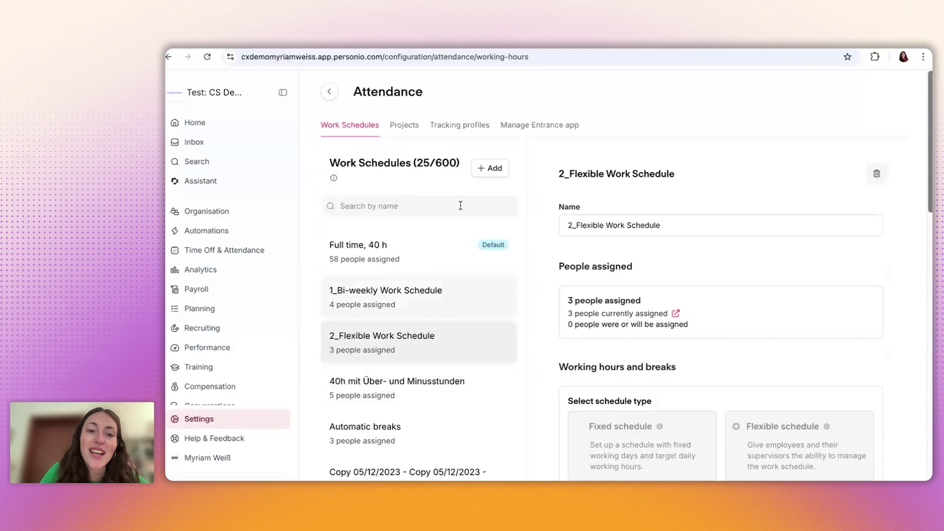
{"action": "left_click", "coordinate": [400, 129]}
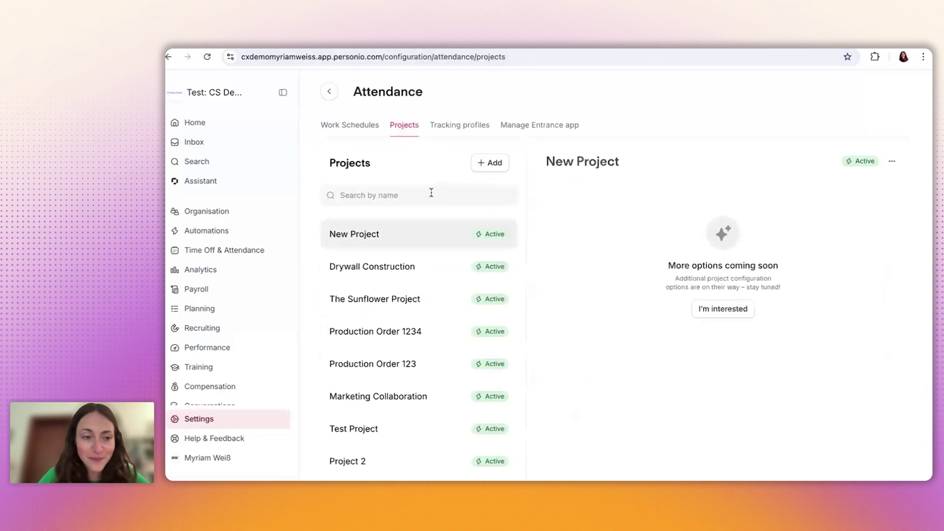
- Browse the approval templates available for a new custom workflow, then close the template chooser without selecting one
{"action": "left_click", "coordinate": [205, 230]}
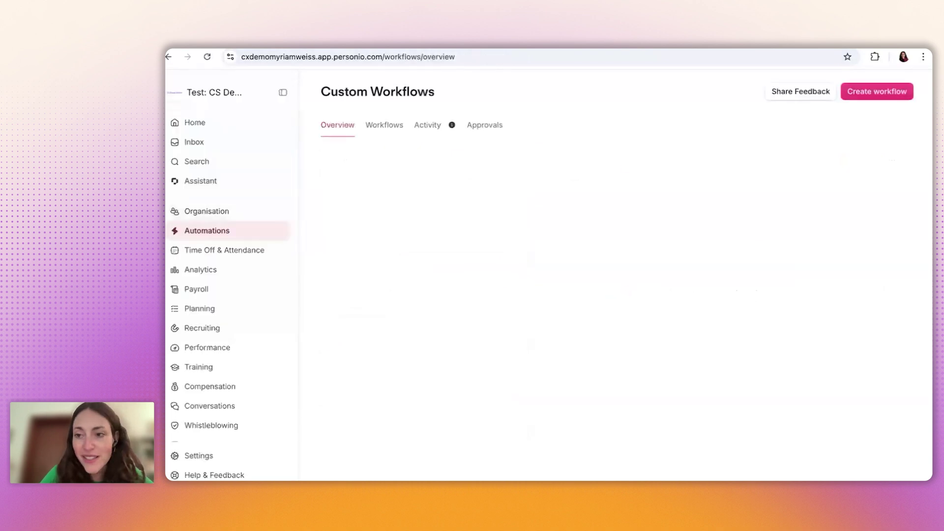
{"action": "left_click", "coordinate": [909, 85]}
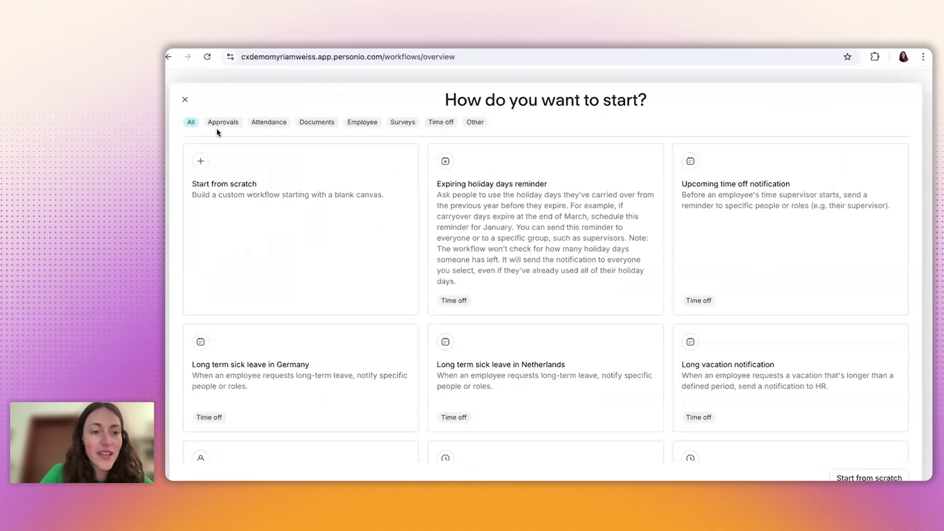
{"action": "left_click", "coordinate": [222, 126]}
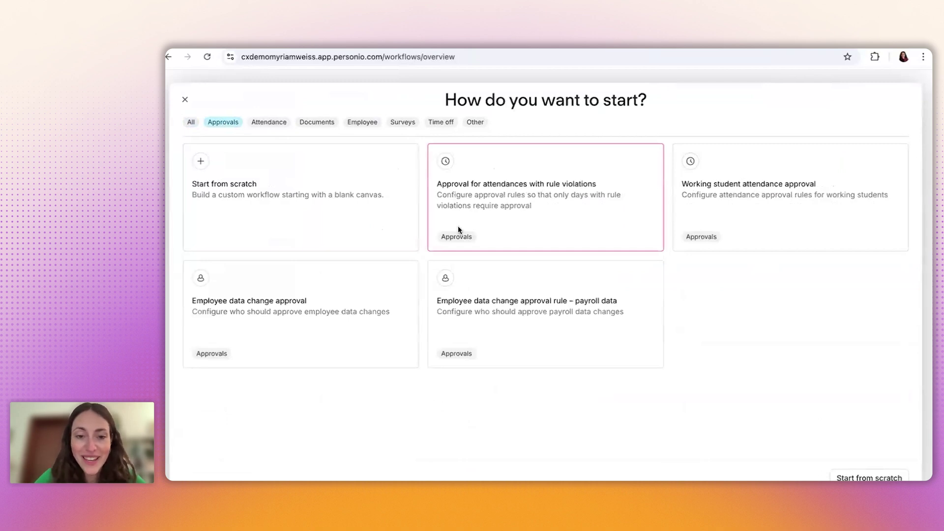
{"action": "left_click", "coordinate": [185, 100]}
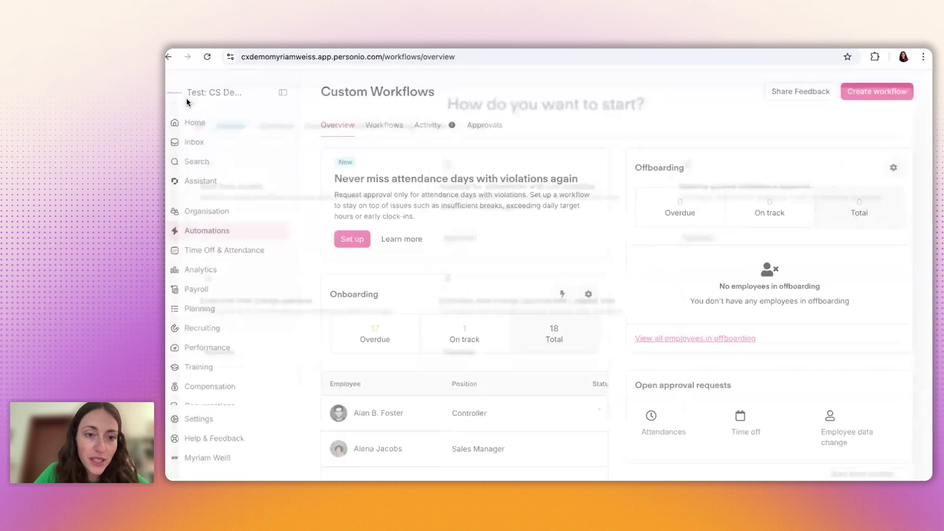
- Open the Approval for Attendance Violations workflow for editing and show the settings of its attendance-submitted trigger
{"action": "left_click", "coordinate": [374, 126]}
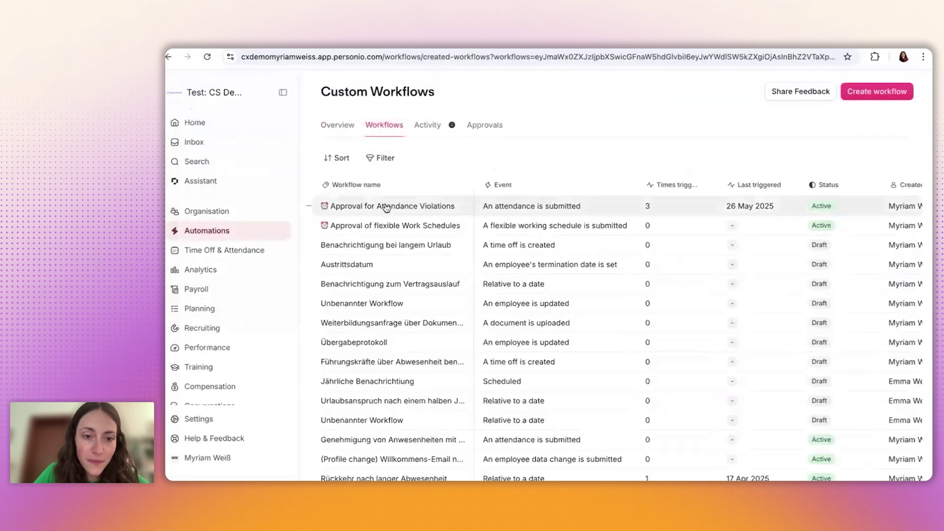
{"action": "left_click", "coordinate": [386, 207]}
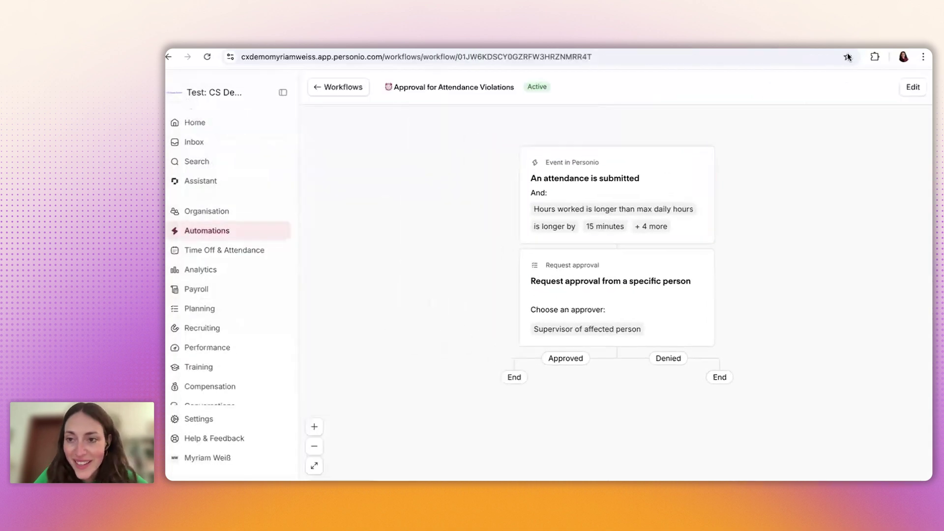
{"action": "left_click", "coordinate": [914, 87]}
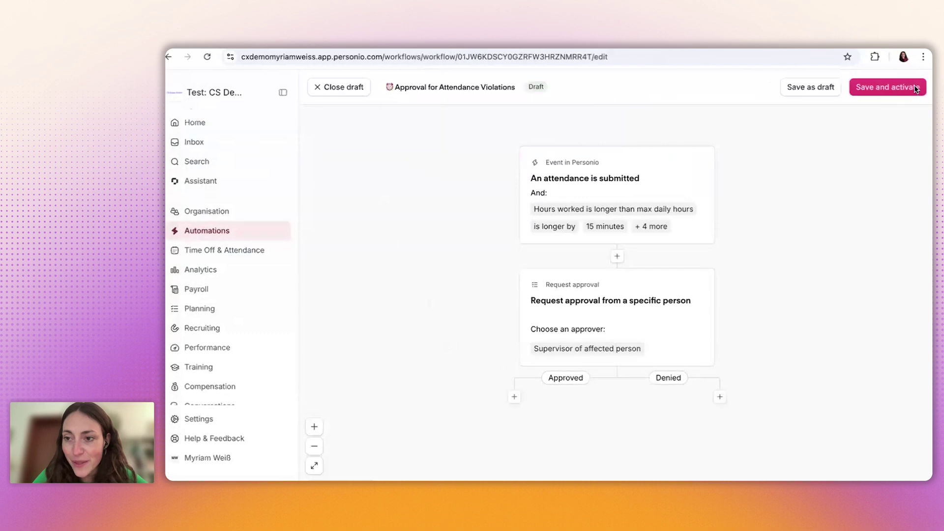
{"action": "left_click", "coordinate": [596, 208]}
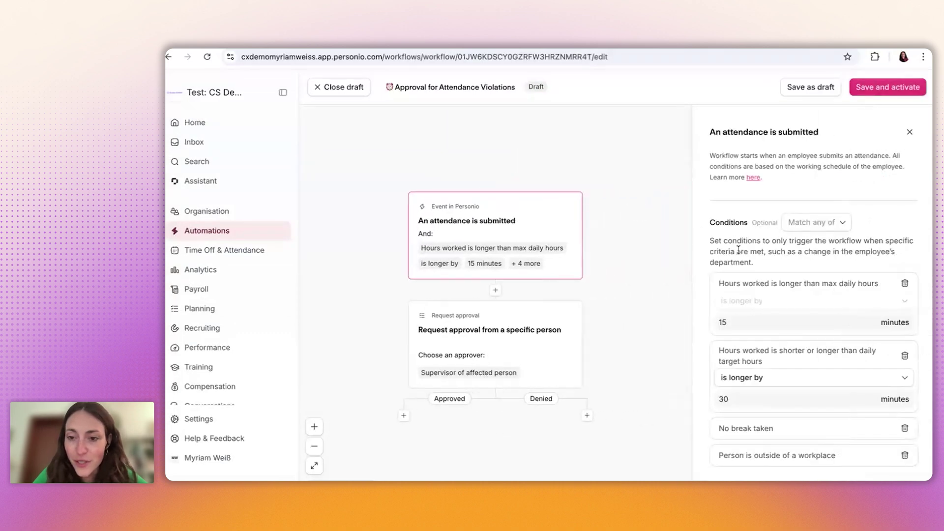
- Examine the trigger's conditions for exceeded hours, missing breaks and location, and the rules for who is affected
{"action": "scroll", "coordinate": [744, 270], "scroll_direction": "down", "scroll_amount": 2}
{"action": "scroll", "coordinate": [745, 270], "scroll_direction": "up", "scroll_amount": 2}
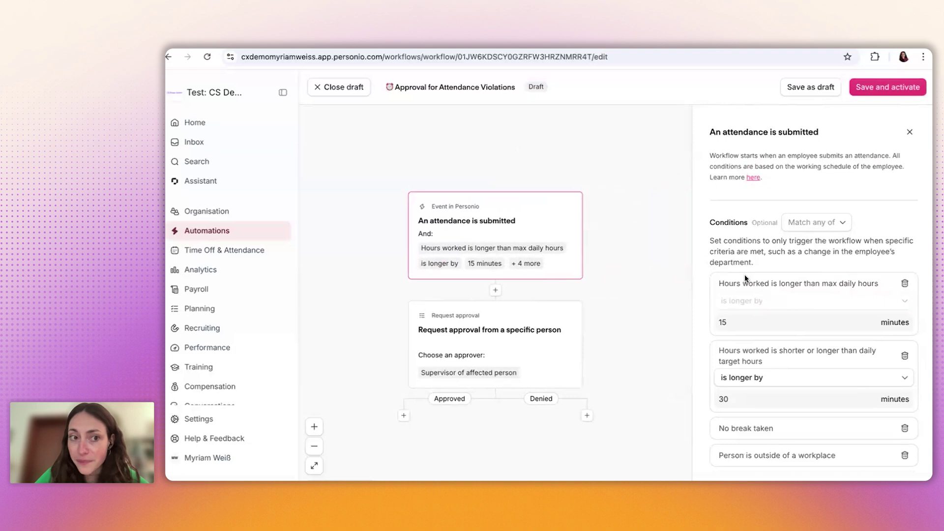
{"action": "scroll", "coordinate": [782, 294], "scroll_direction": "down", "scroll_amount": 3}
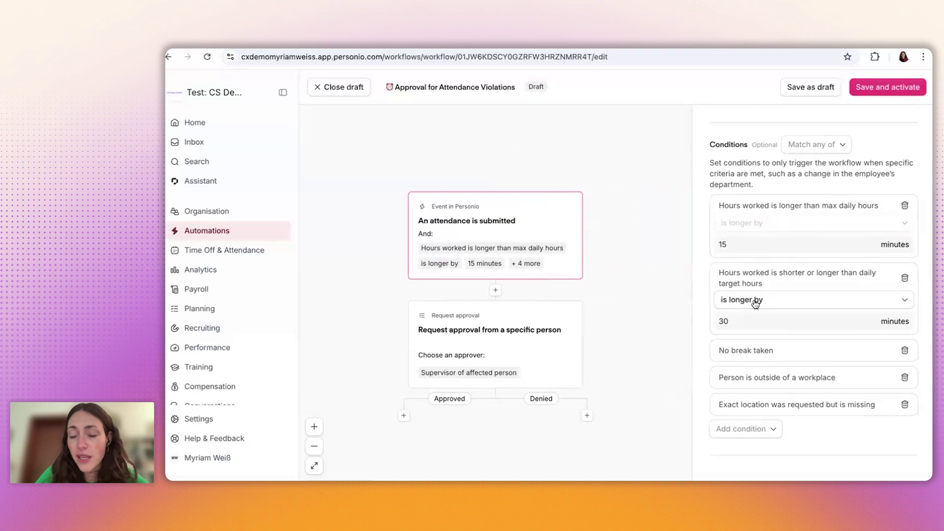
{"action": "scroll", "coordinate": [769, 329], "scroll_direction": "down", "scroll_amount": 1}
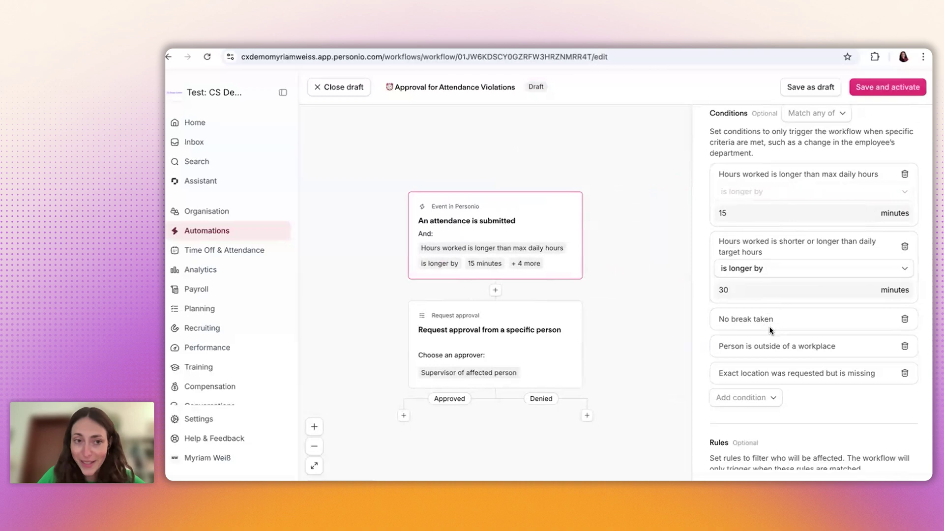
{"action": "scroll", "coordinate": [810, 282], "scroll_direction": "up", "scroll_amount": 1}
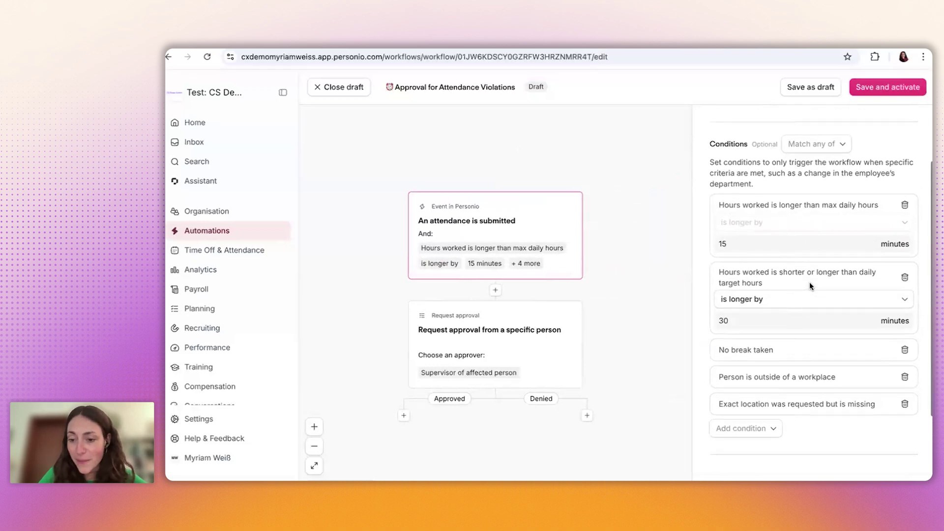
{"action": "scroll", "coordinate": [810, 282], "scroll_direction": "down", "scroll_amount": 3}
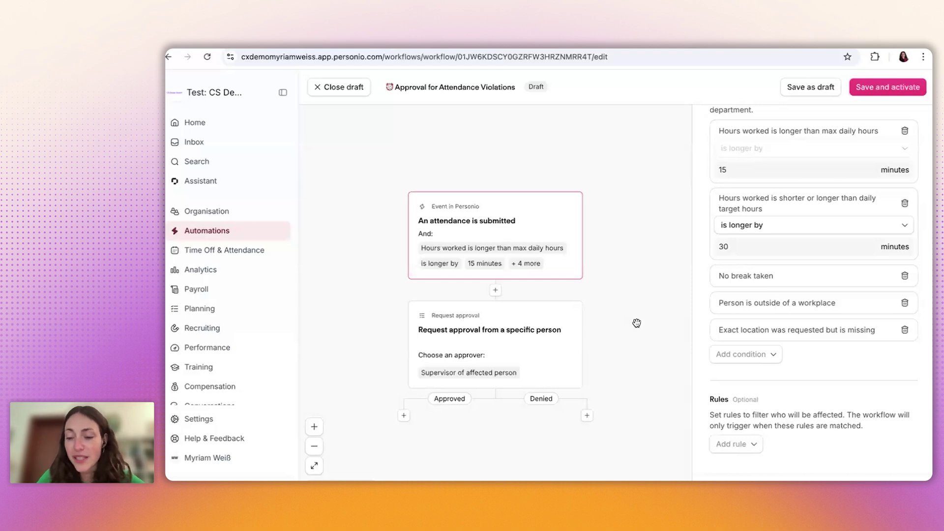
{"action": "scroll", "coordinate": [811, 388], "scroll_direction": "down", "scroll_amount": 1}
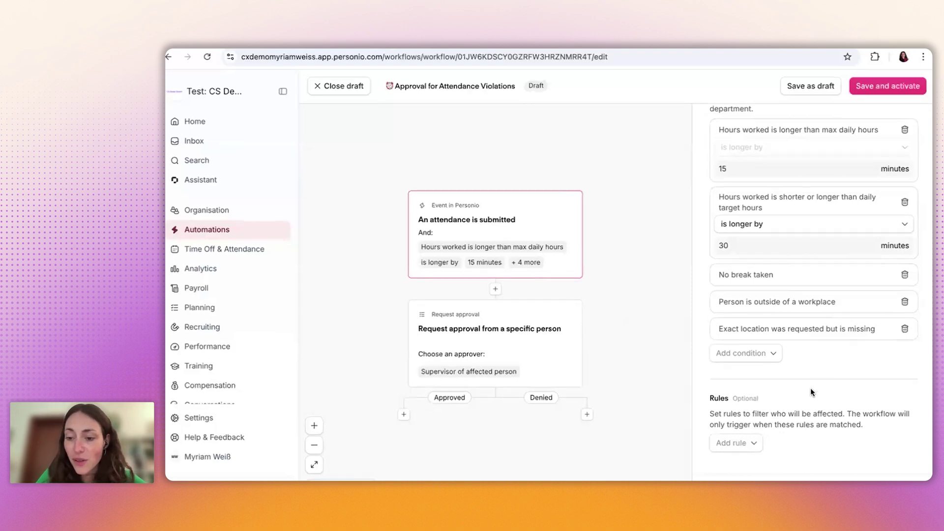
- Review the request approval step's approvers, approval step option and delegation settings
{"action": "left_click", "coordinate": [522, 339]}
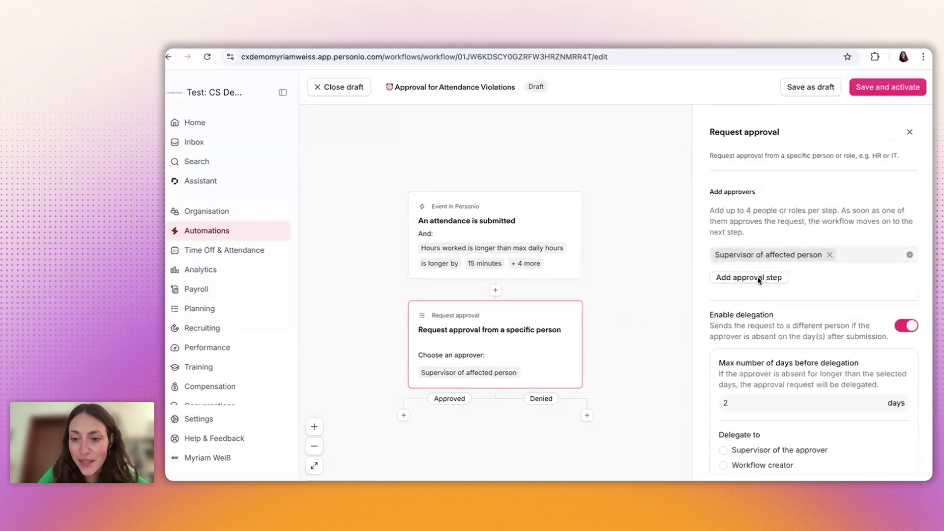
{"action": "scroll", "coordinate": [757, 314], "scroll_direction": "down", "scroll_amount": 1}
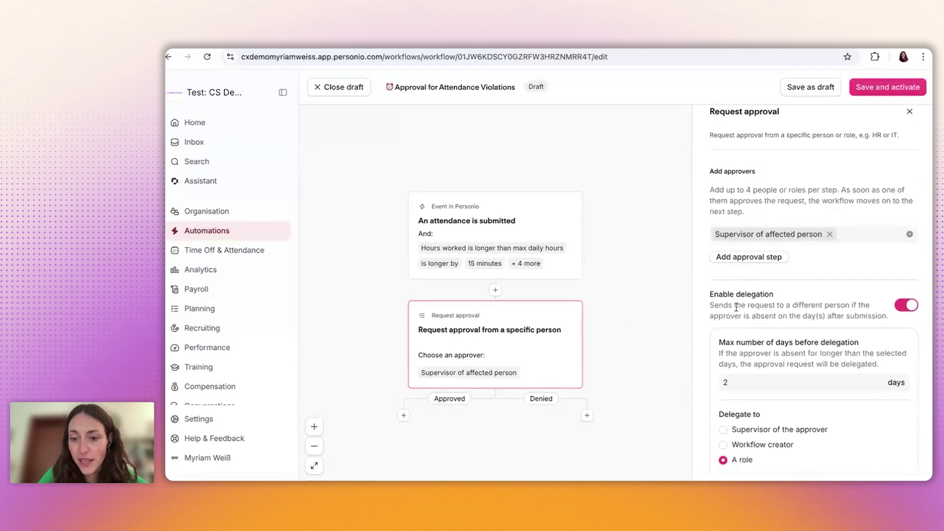
{"action": "scroll", "coordinate": [741, 292], "scroll_direction": "down", "scroll_amount": 4}
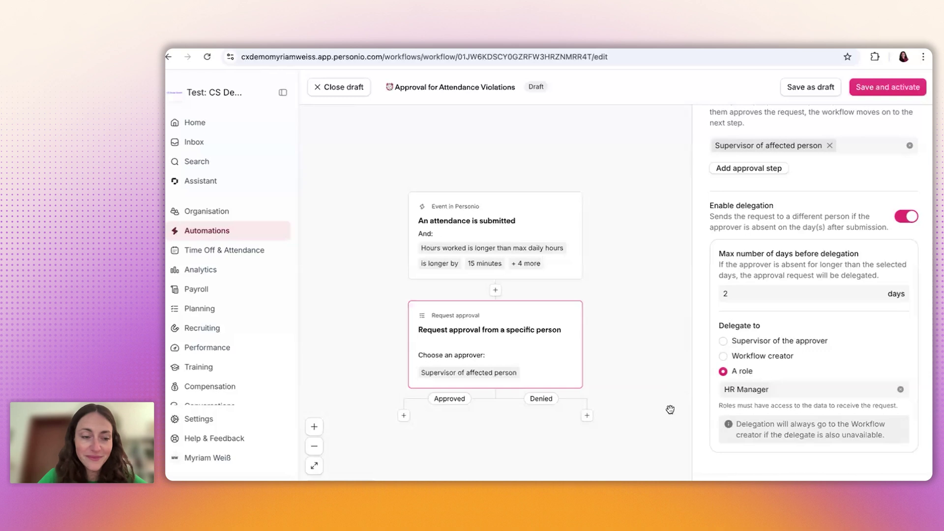
- Return to the attendance settings and open the tracking profiles
{"action": "left_click", "coordinate": [198, 421]}
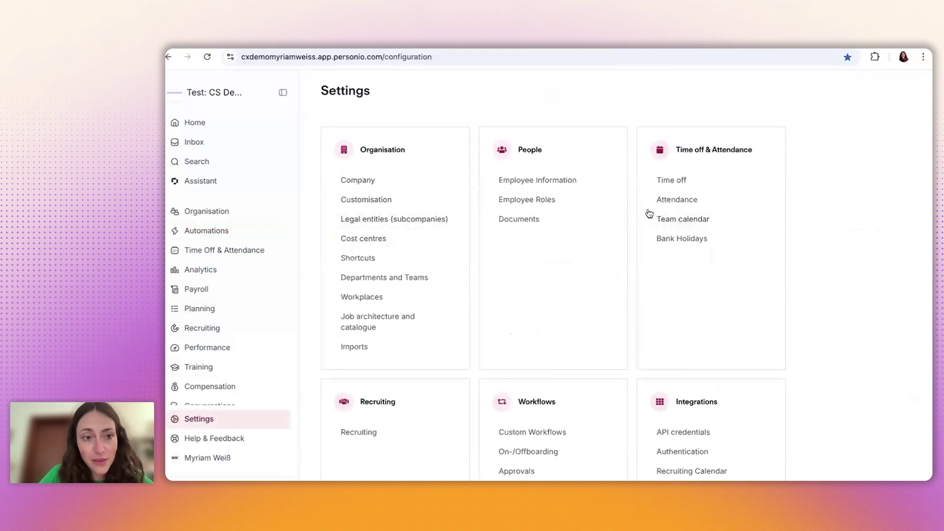
{"action": "left_click", "coordinate": [686, 200]}
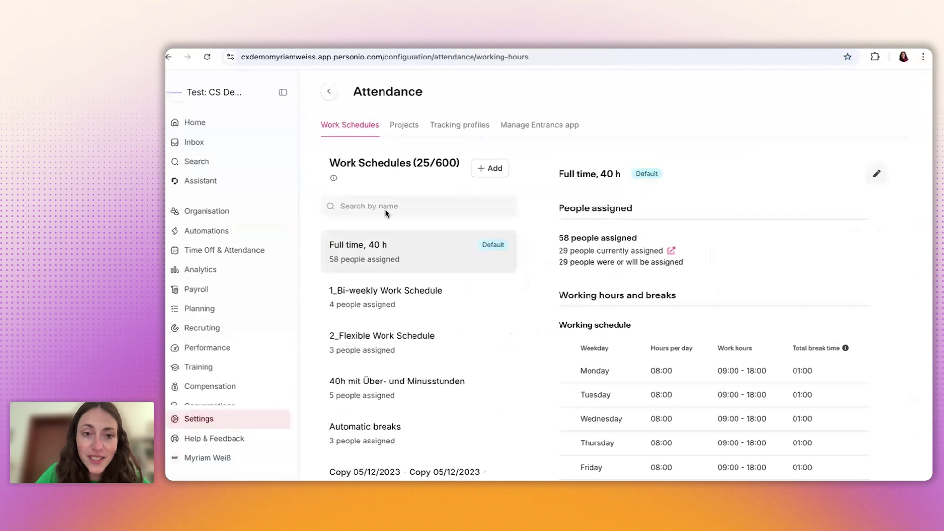
{"action": "left_click", "coordinate": [475, 126]}
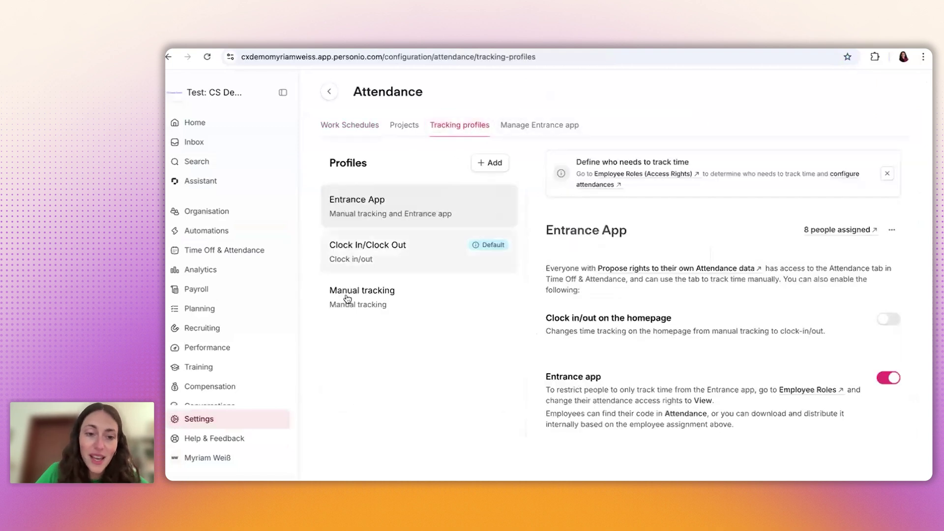
- Review the Clock In/Clock Out profile's homepage and location tracking options, then show the Entrance App profile
{"action": "left_click", "coordinate": [382, 256]}
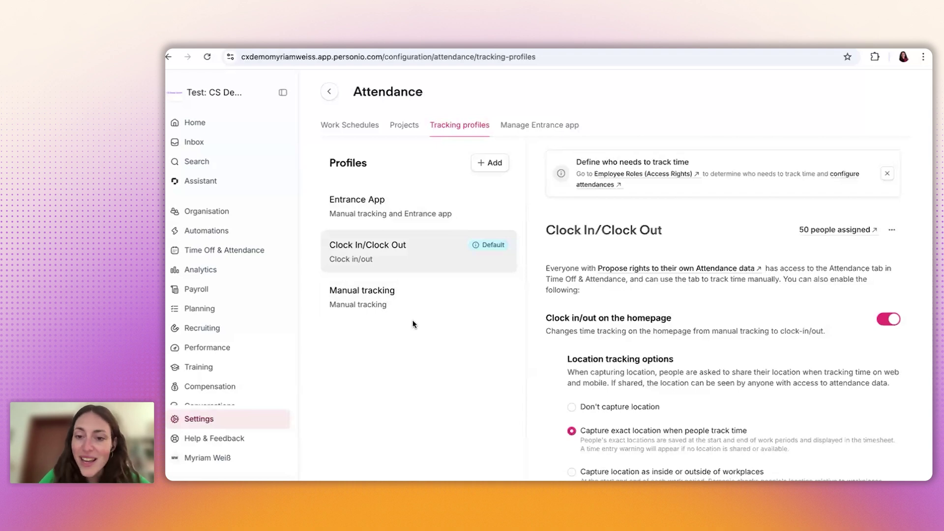
{"action": "scroll", "coordinate": [695, 317], "scroll_direction": "down", "scroll_amount": 1}
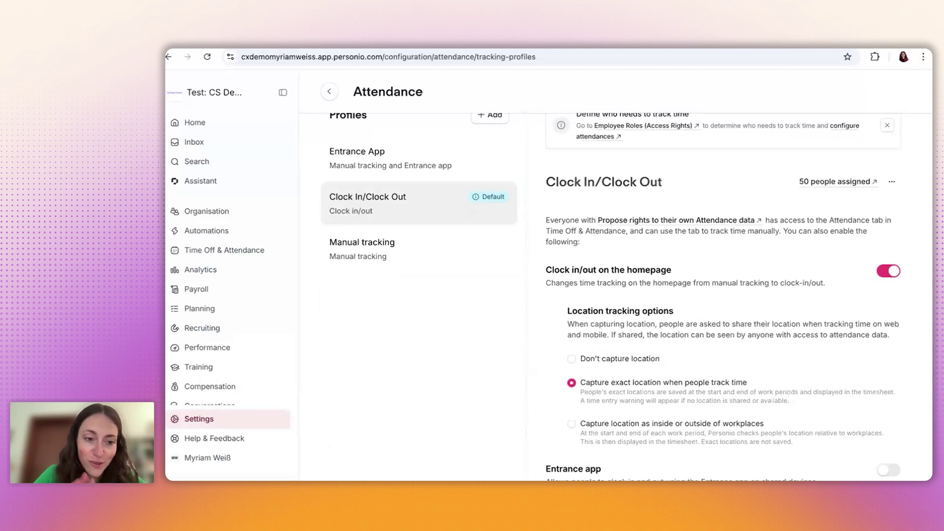
{"action": "scroll", "coordinate": [700, 317], "scroll_direction": "down", "scroll_amount": 1}
{"action": "scroll", "coordinate": [700, 317], "scroll_direction": "up", "scroll_amount": 1}
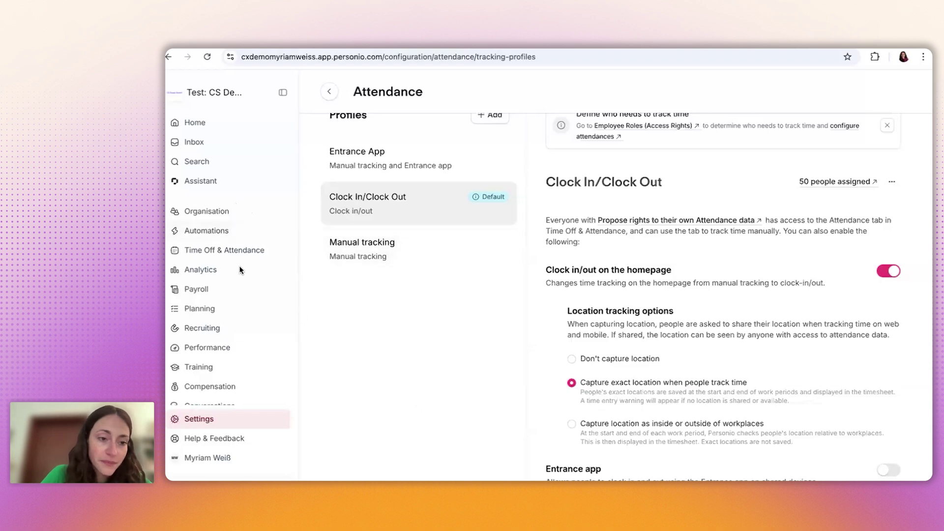
{"action": "mouse_move", "coordinate": [231, 249]}
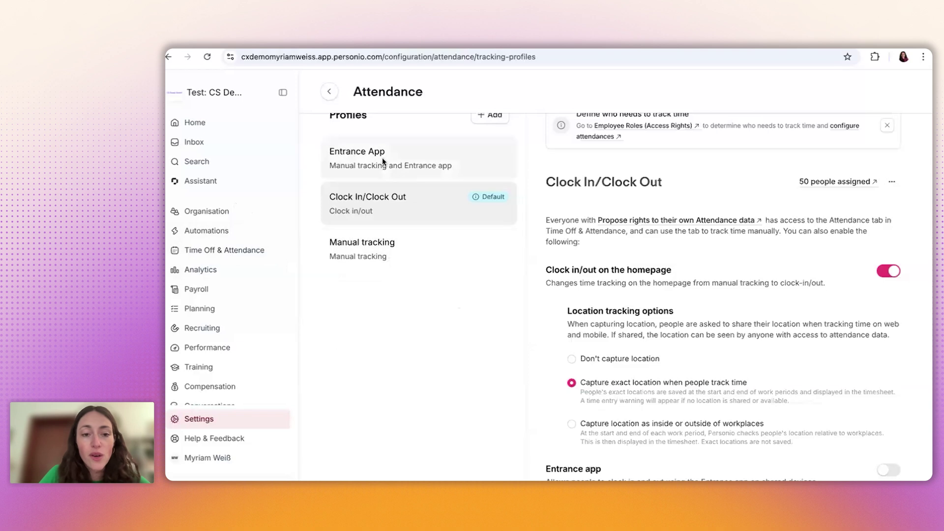
{"action": "left_click", "coordinate": [409, 162]}
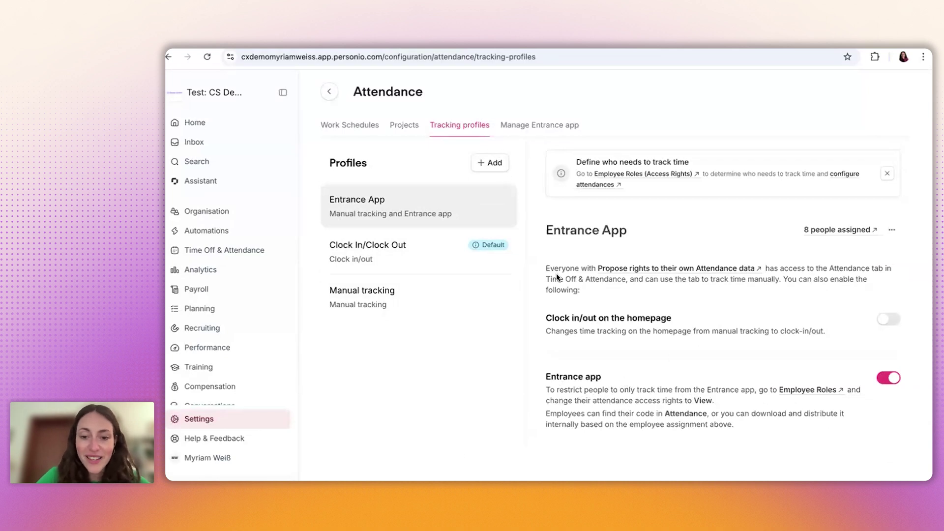
- Add a new Entrance app device named Location C
{"action": "left_click", "coordinate": [540, 130]}
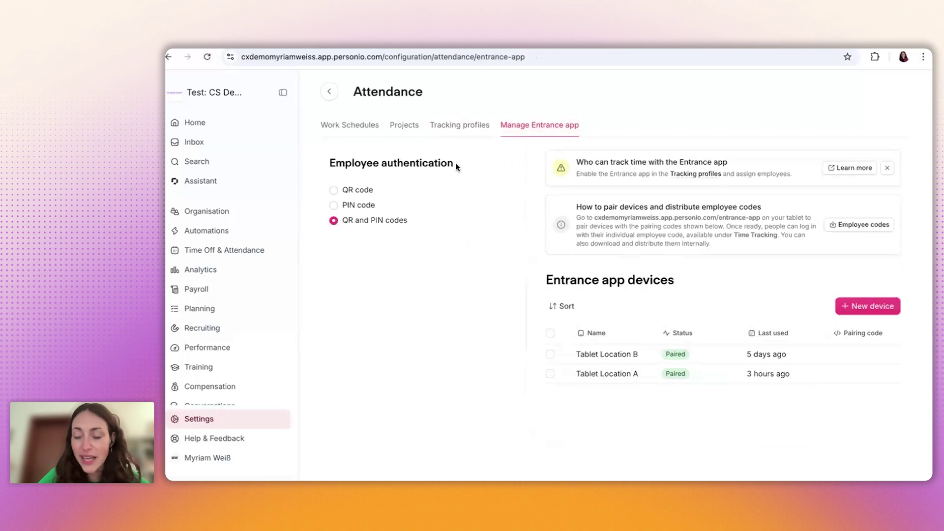
{"action": "left_click", "coordinate": [866, 309]}
{"action": "type", "text": "L"}
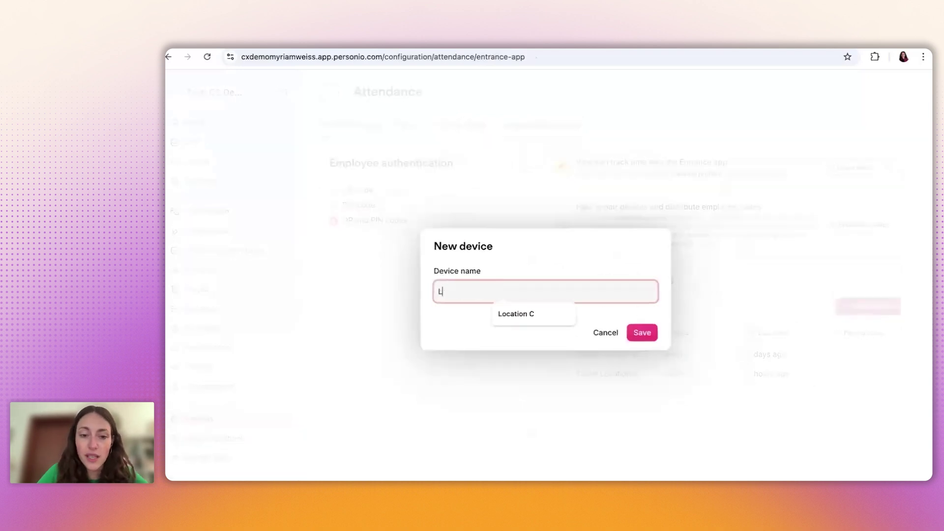
{"action": "type", "text": "ocation C"}
{"action": "left_click", "coordinate": [643, 333]}
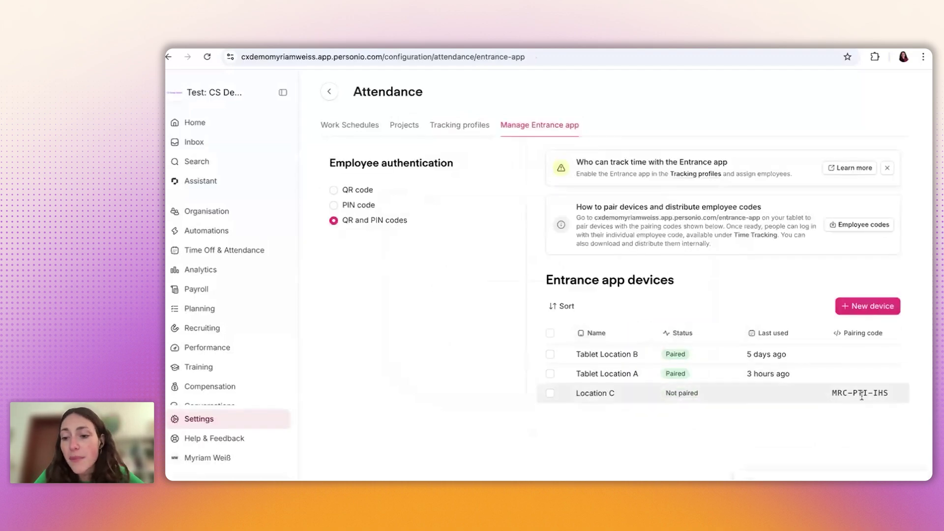
- Highlight the web address for pairing devices, then view the exported list of employee codes and close it
{"action": "left_click_drag", "start_coordinate": [595, 217], "coordinate": [761, 215]}
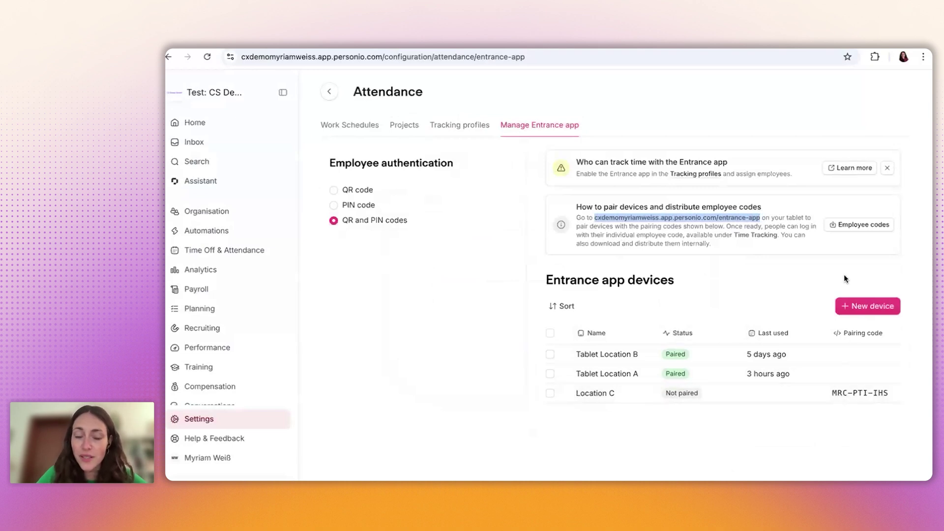
{"action": "left_click", "coordinate": [851, 225]}
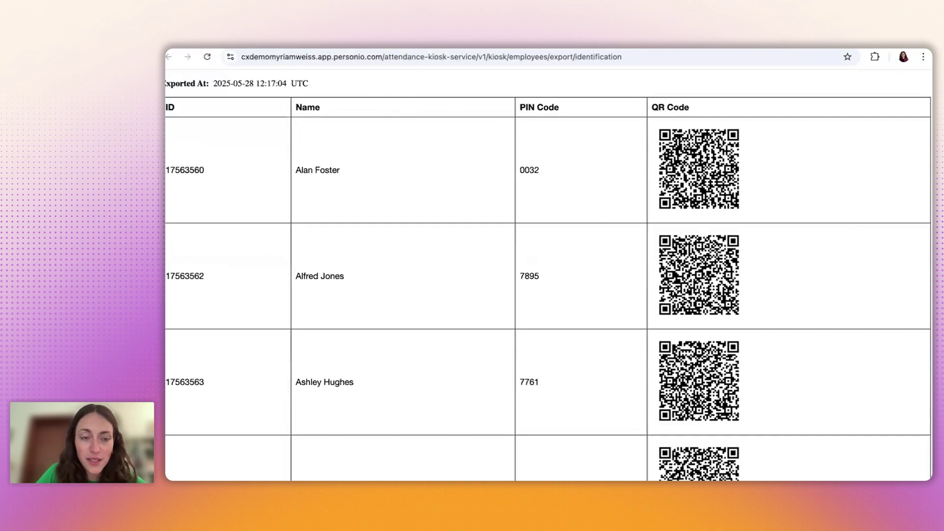
{"action": "left_click", "coordinate": [408, 50]}
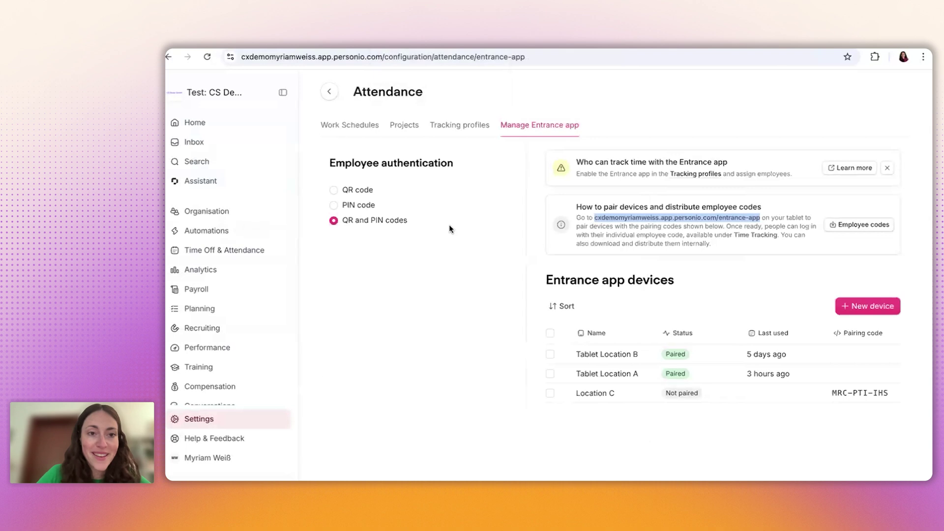
- Switch to the webinar deck in Google Slides, present from slide 9 and advance to the next slide
{"action": "key", "text": "ctrl+Tab"}
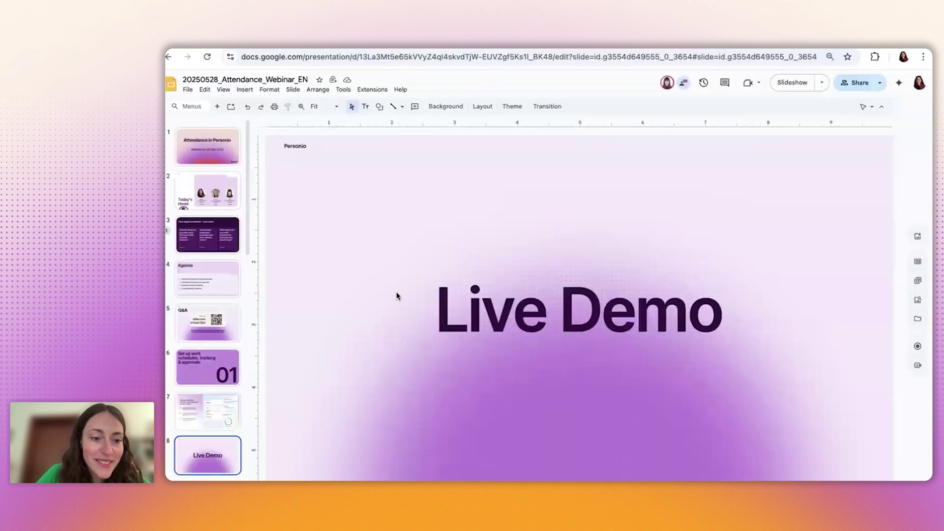
{"action": "scroll", "coordinate": [197, 426], "scroll_direction": "down", "scroll_amount": 3}
{"action": "scroll", "coordinate": [196, 426], "scroll_direction": "down", "scroll_amount": 2}
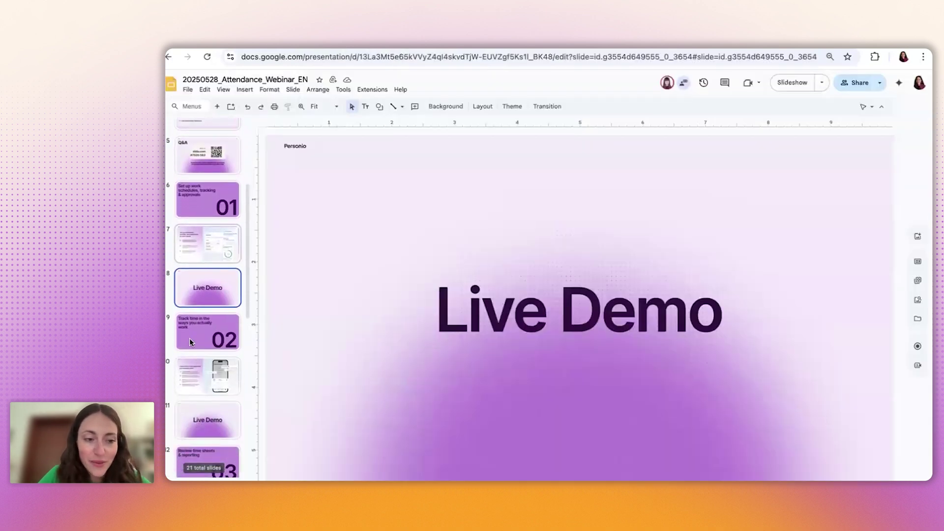
{"action": "left_click", "coordinate": [194, 329]}
{"action": "left_click", "coordinate": [791, 83]}
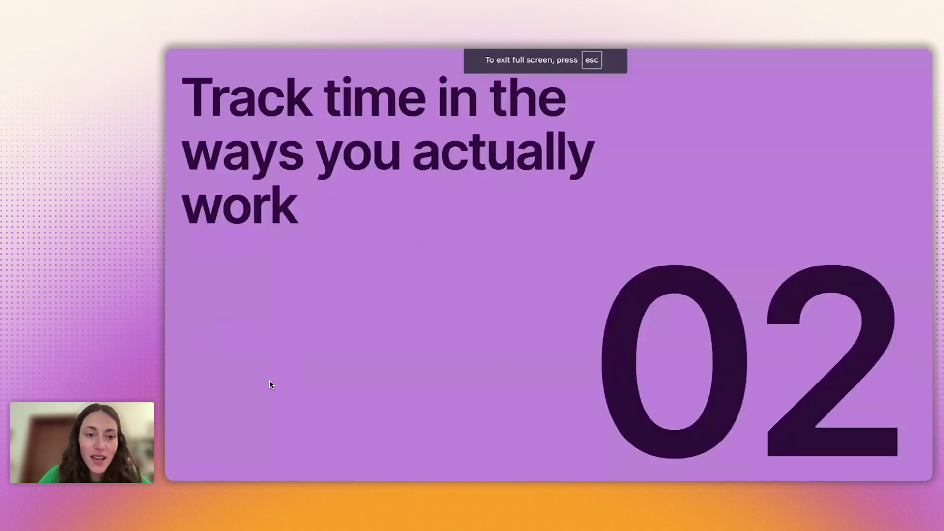
{"action": "left_click", "coordinate": [250, 412]}
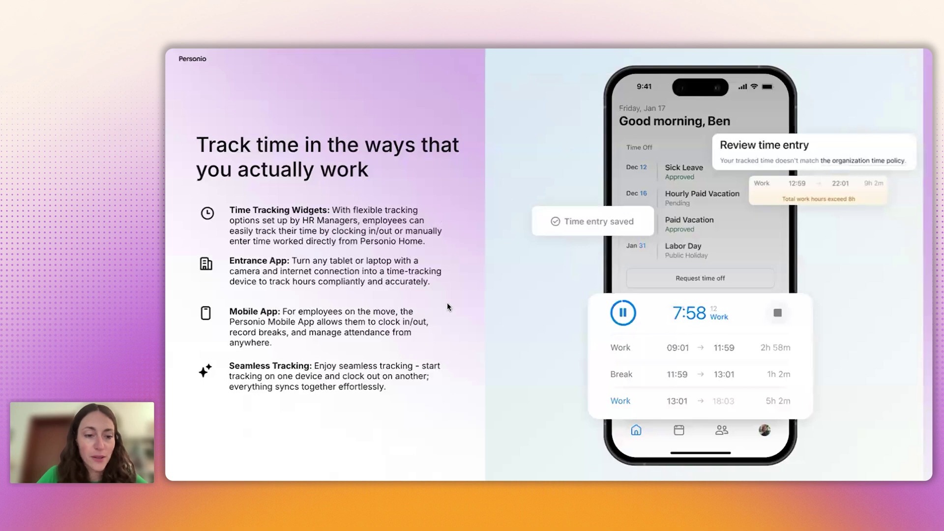
- Advance to the Live Demo slide, end the presentation and switch back to the Personio attendance settings
{"action": "left_click", "coordinate": [377, 375]}
{"action": "key", "text": "Escape"}
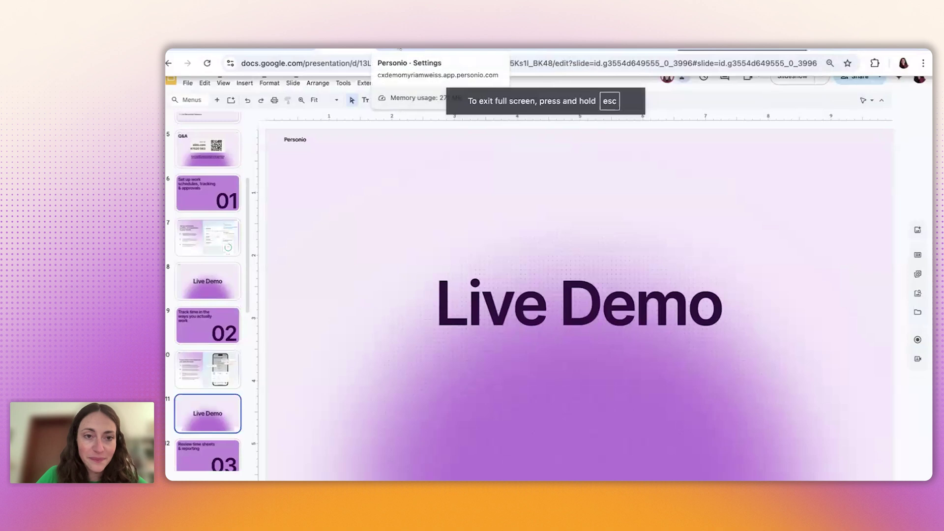
{"action": "left_click", "coordinate": [400, 47]}
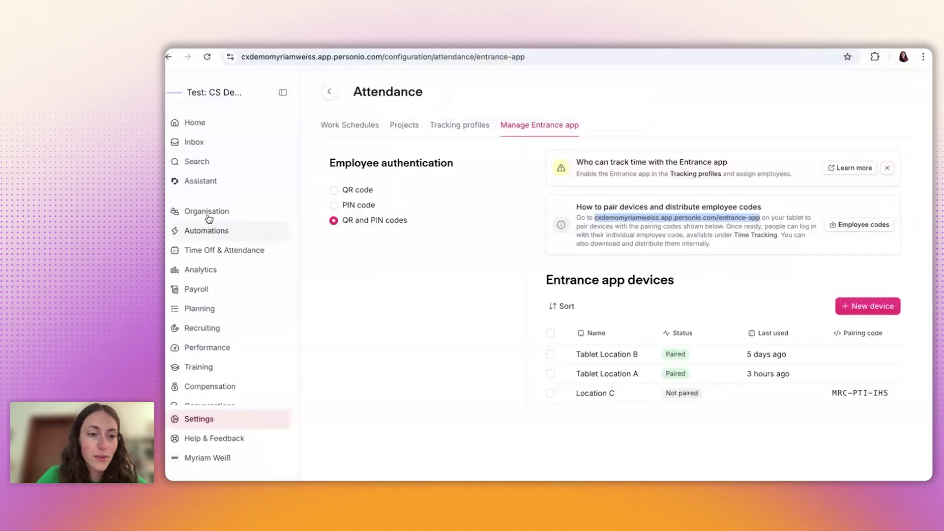
{"action": "mouse_move", "coordinate": [209, 224]}
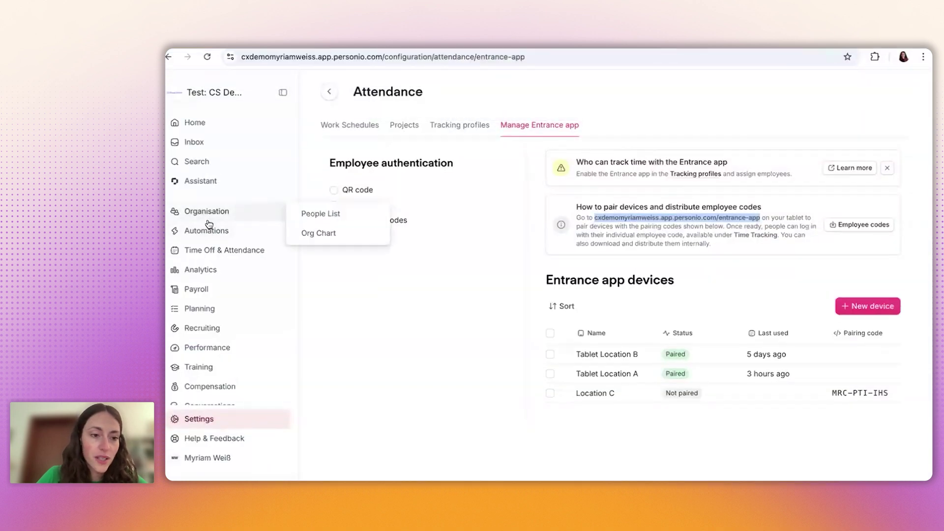
{"action": "left_click", "coordinate": [209, 216]}
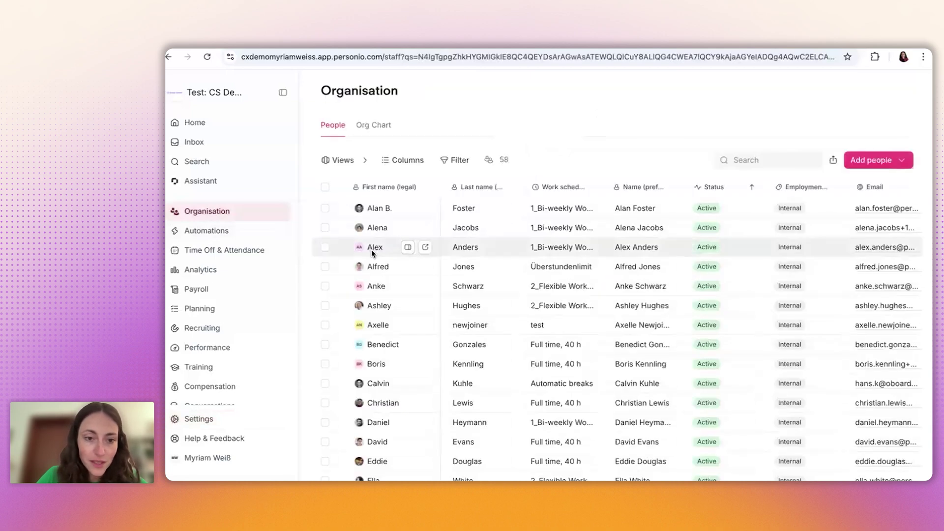
{"action": "left_click", "coordinate": [373, 247]}
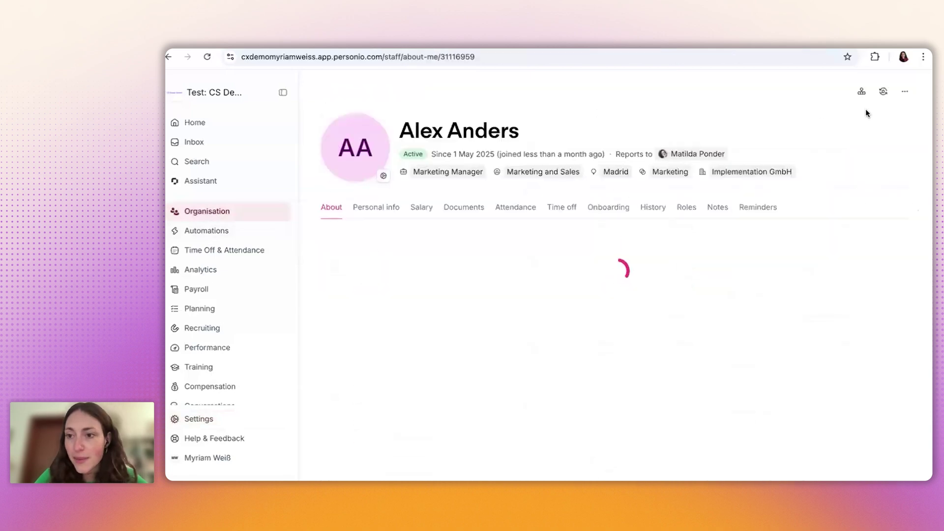
{"action": "left_click", "coordinate": [884, 93]}
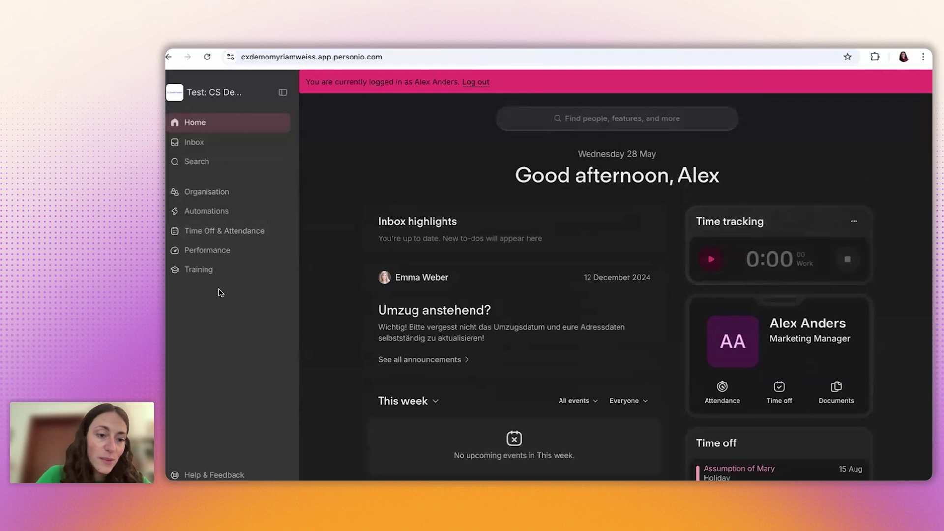
- On the employee's attendance page, enter a work period from 07:00 to 19:00 for Tuesday 27 May
{"action": "mouse_move", "coordinate": [227, 241]}
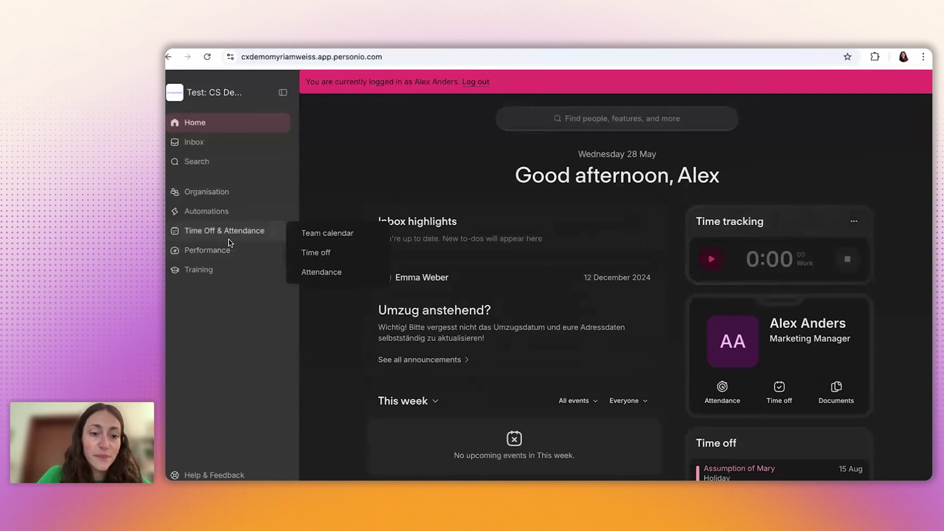
{"action": "left_click", "coordinate": [309, 274]}
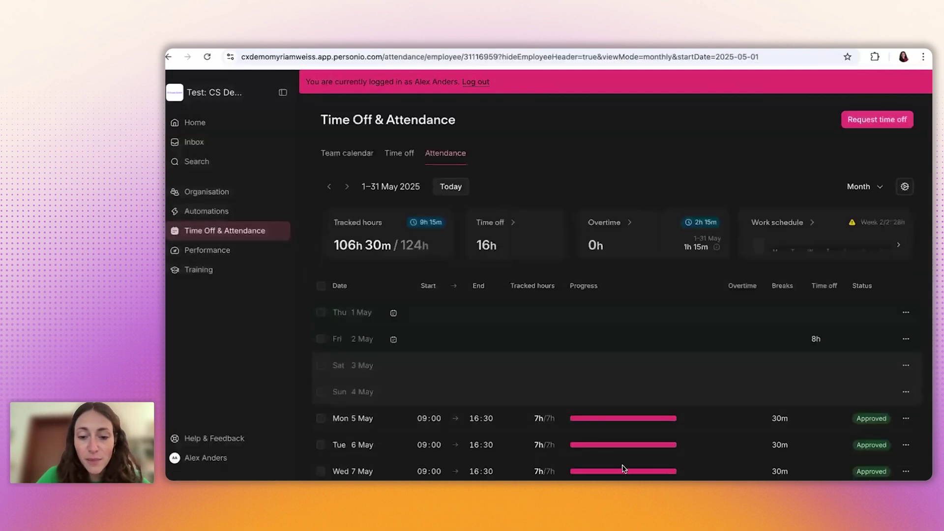
{"action": "scroll", "coordinate": [570, 395], "scroll_direction": "down", "scroll_amount": 10}
{"action": "scroll", "coordinate": [569, 395], "scroll_direction": "down", "scroll_amount": 3}
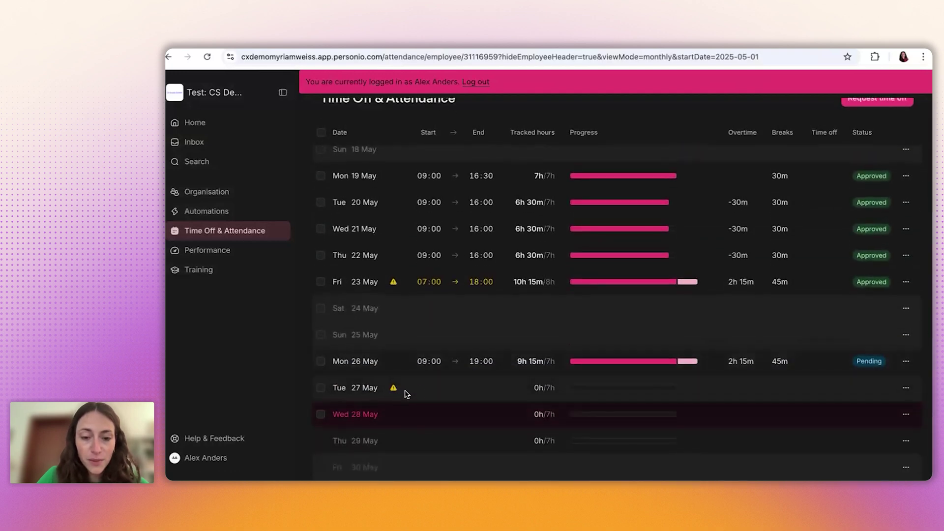
{"action": "left_click", "coordinate": [477, 392]}
{"action": "left_click", "coordinate": [424, 422]}
{"action": "type", "text": "07:00"}
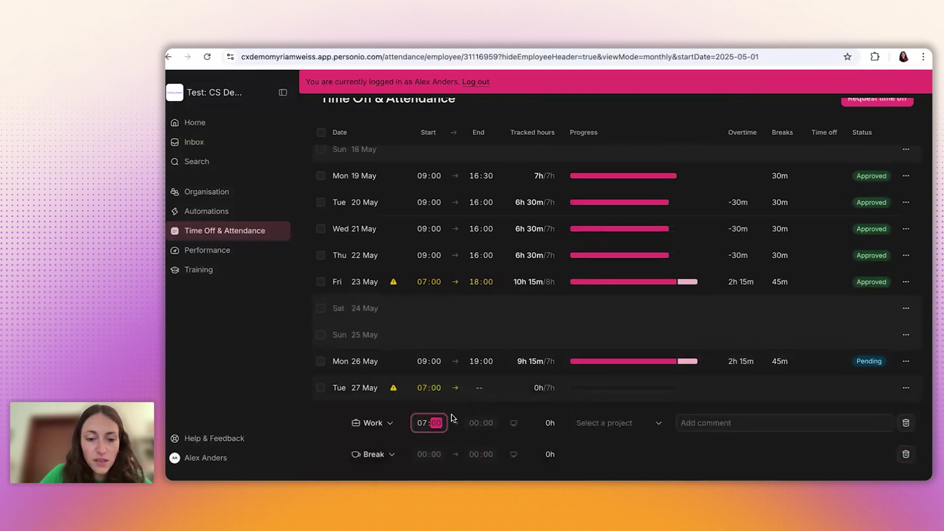
{"action": "left_click", "coordinate": [474, 423]}
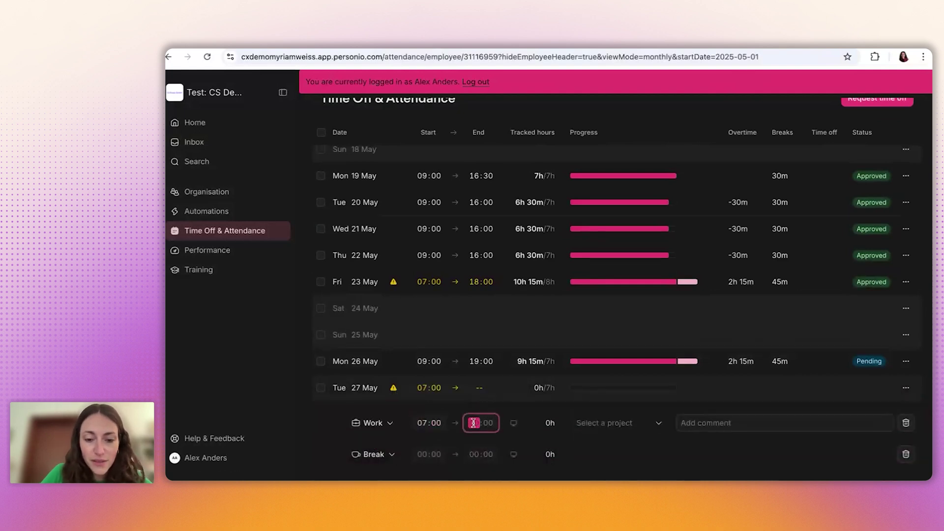
{"action": "type", "text": "01:00"}
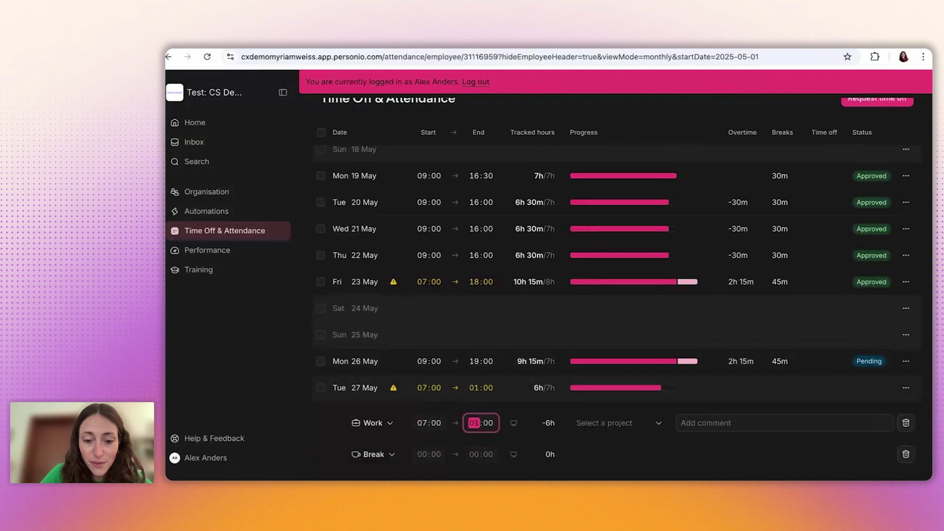
{"action": "type", "text": "9"}
- Assign the Marketing Collabo... project, add the comment "Needed to finalise the project.", save the 27 May entry and accept the recommended changes
{"action": "left_click", "coordinate": [602, 425]}
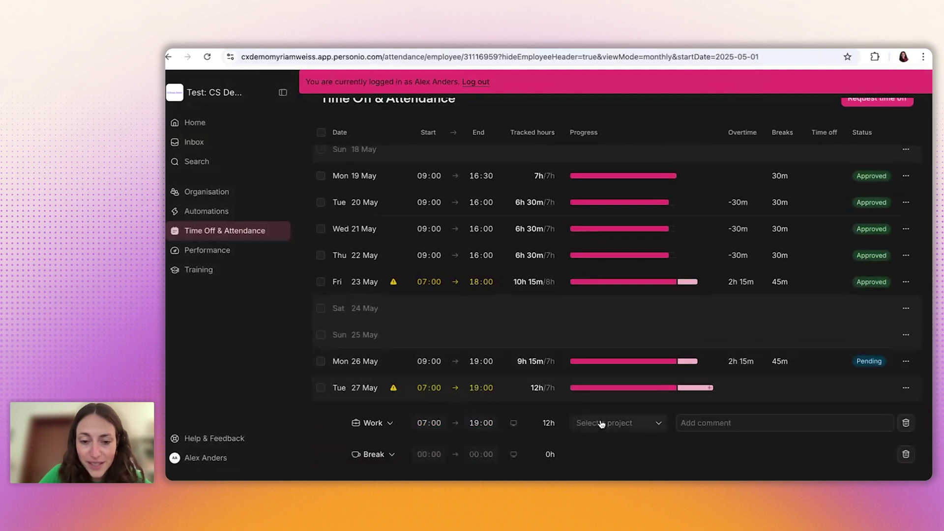
{"action": "scroll", "coordinate": [618, 423], "scroll_direction": "down", "scroll_amount": 3}
{"action": "left_click", "coordinate": [626, 411]}
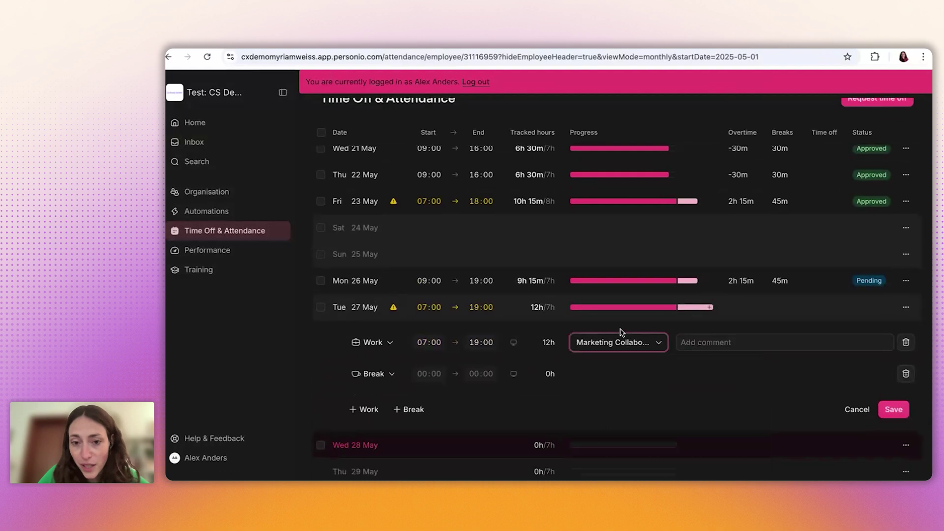
{"action": "left_click", "coordinate": [711, 347]}
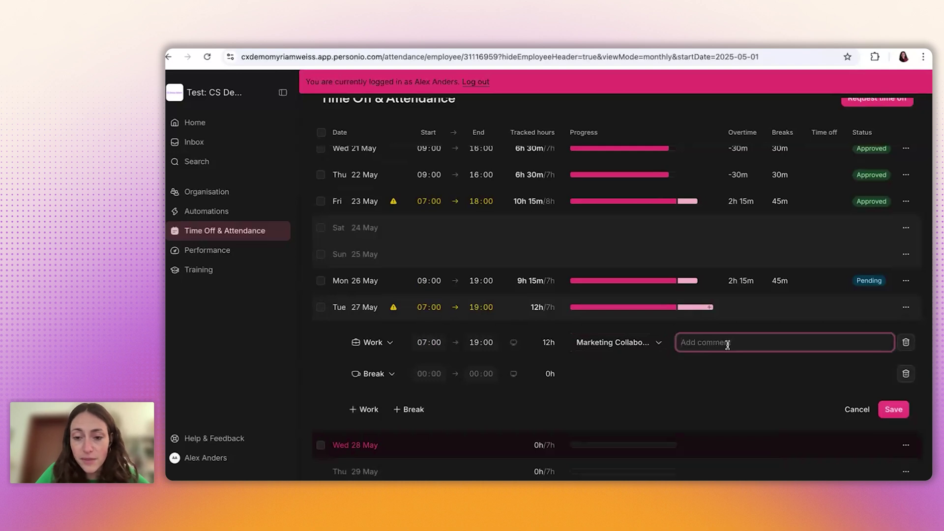
{"action": "type", "text": "Needed to finalise the project."}
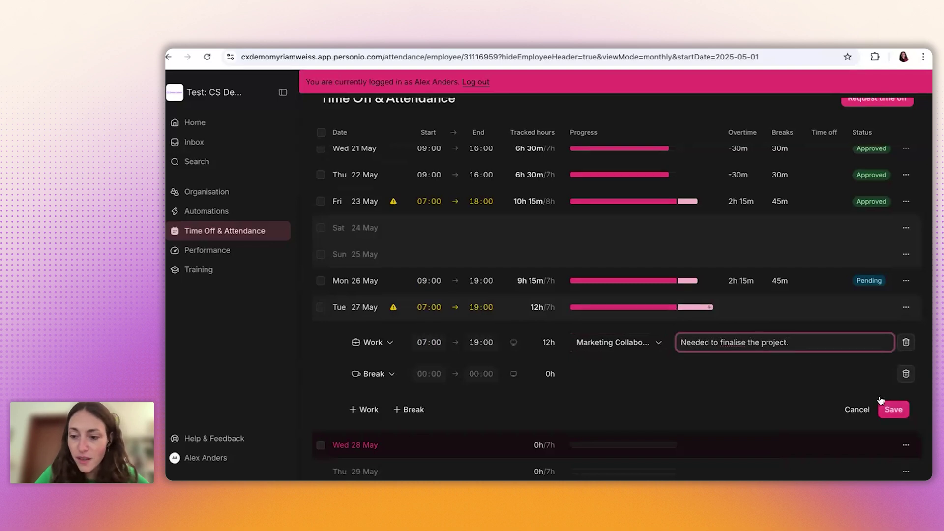
{"action": "left_click", "coordinate": [893, 410]}
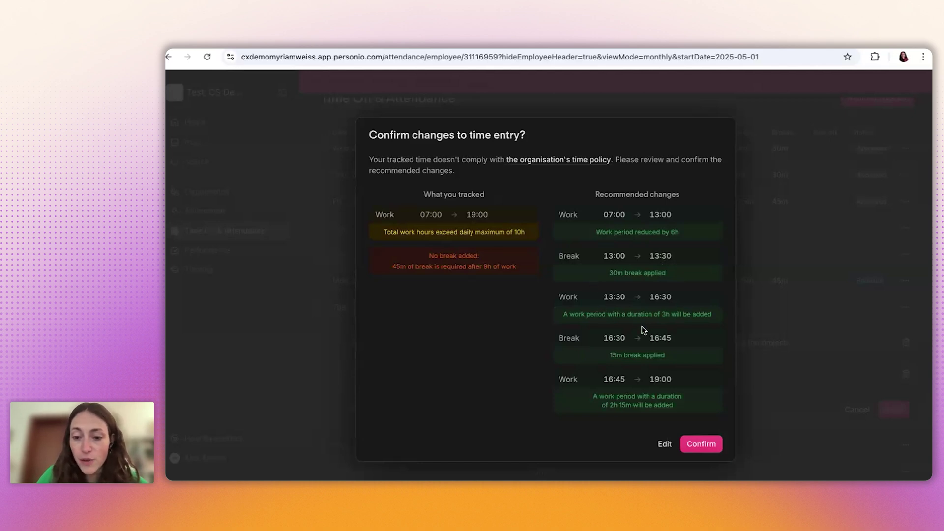
{"action": "left_click", "coordinate": [704, 445]}
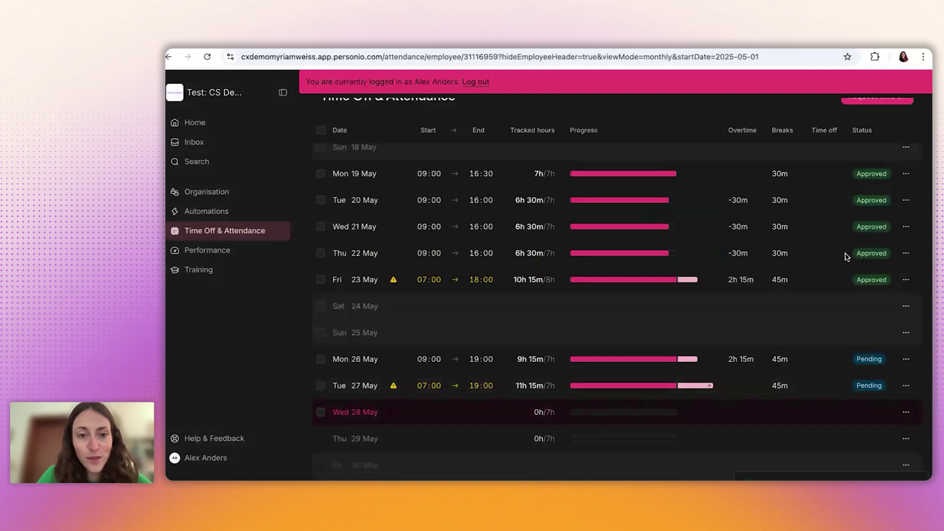
{"action": "left_click", "coordinate": [477, 82]}
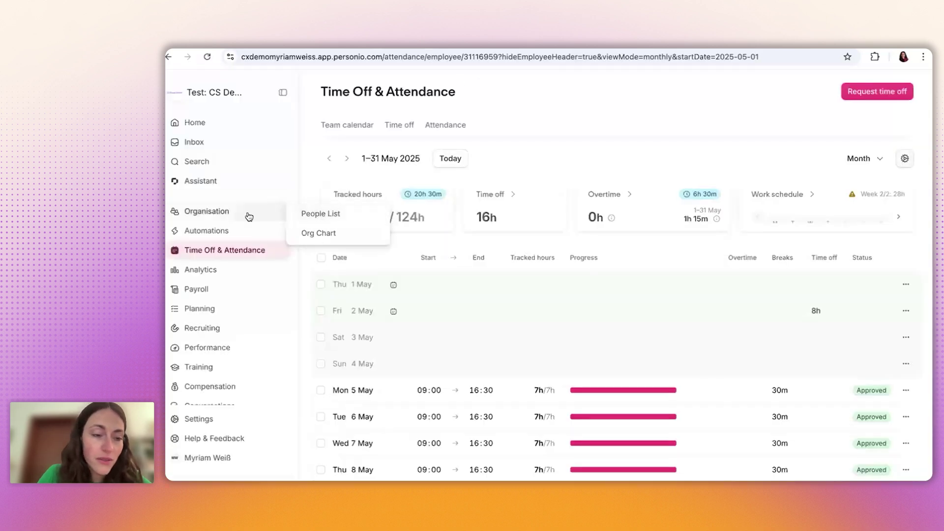
{"action": "left_click", "coordinate": [220, 215]}
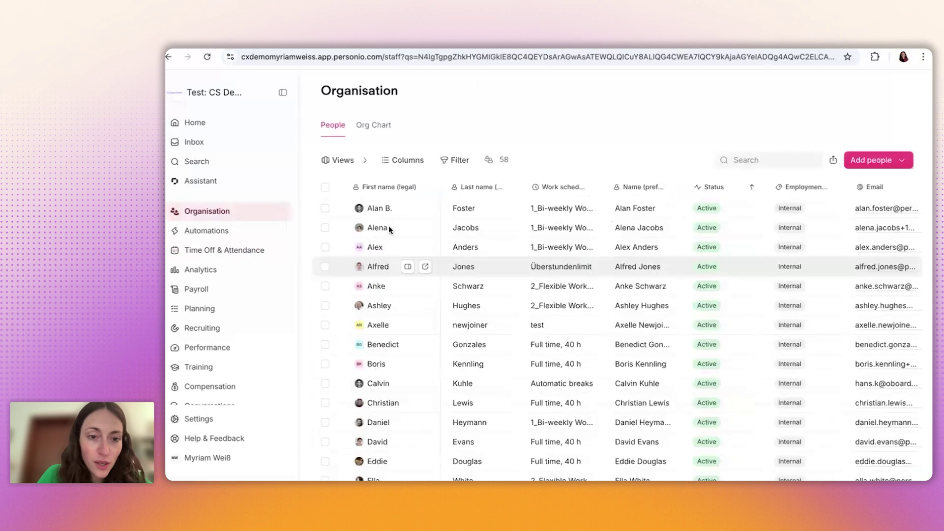
{"action": "left_click", "coordinate": [376, 210]}
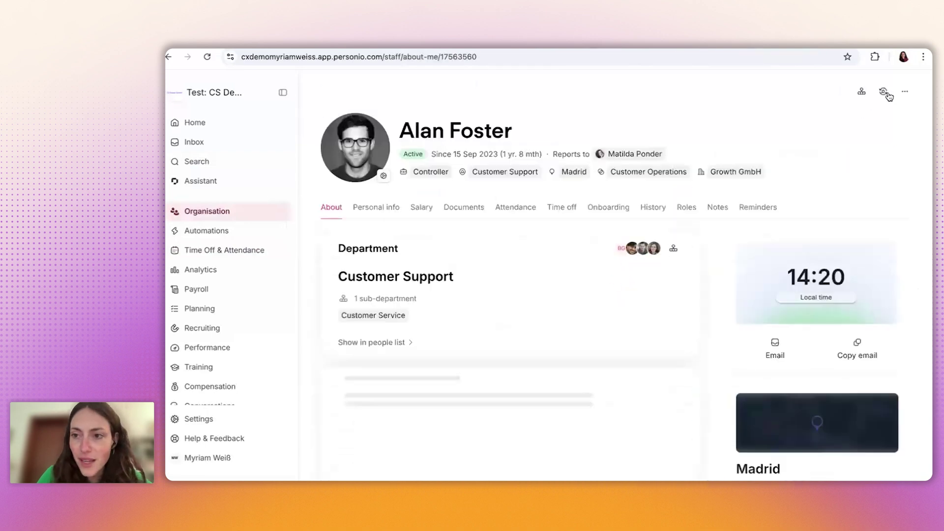
{"action": "left_click", "coordinate": [882, 93]}
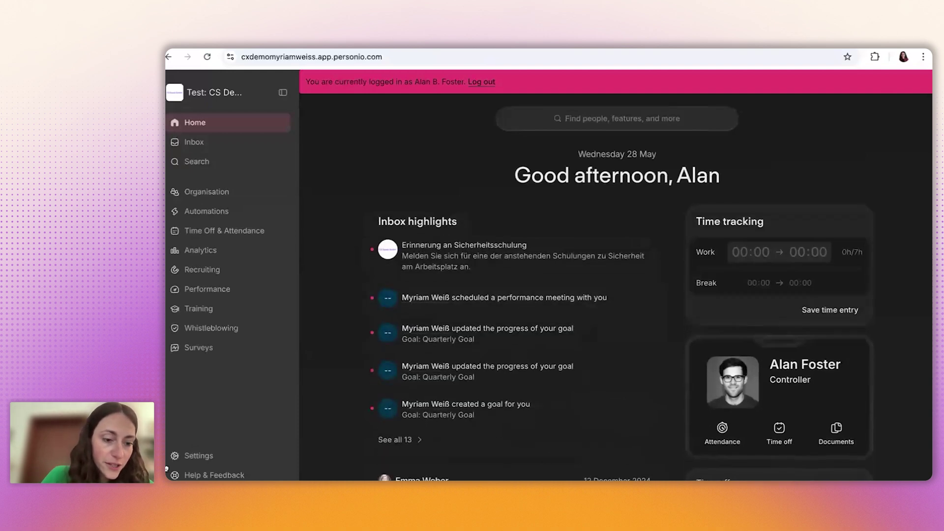
- Open the Controller's attendance page and display the employee's individual Entrance app codes
{"action": "mouse_move", "coordinate": [227, 231]}
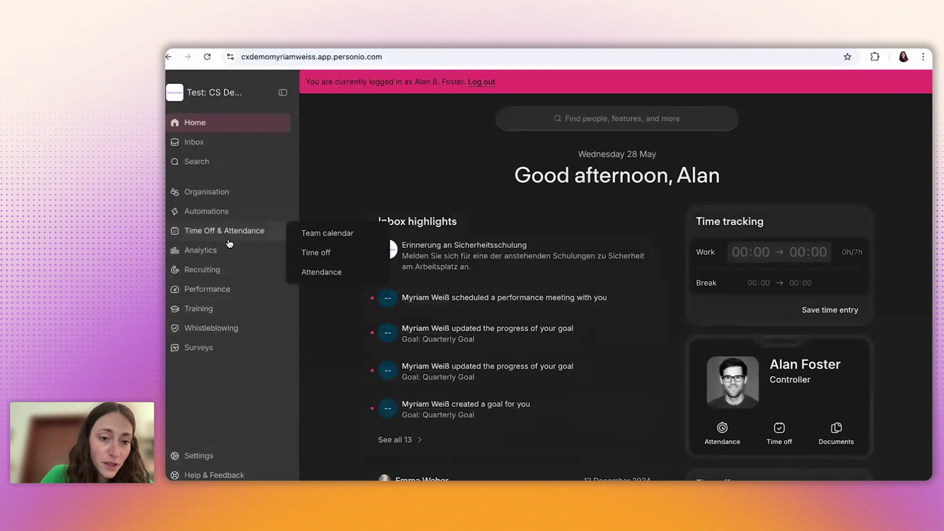
{"action": "left_click", "coordinate": [317, 273]}
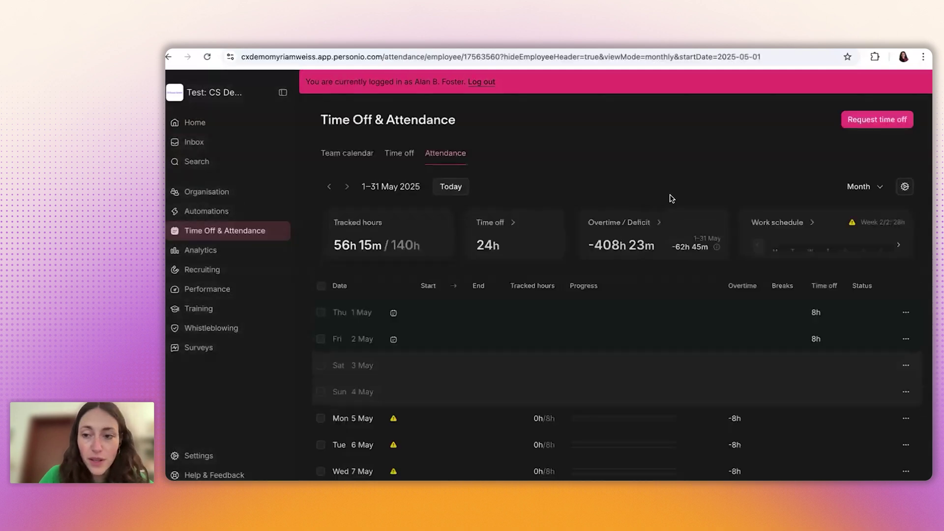
{"action": "left_click", "coordinate": [905, 190]}
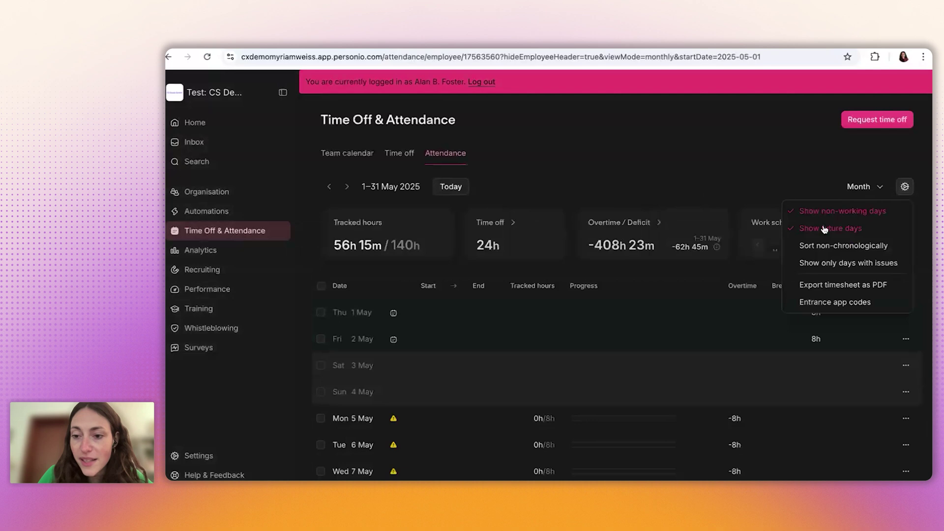
{"action": "left_click", "coordinate": [831, 305]}
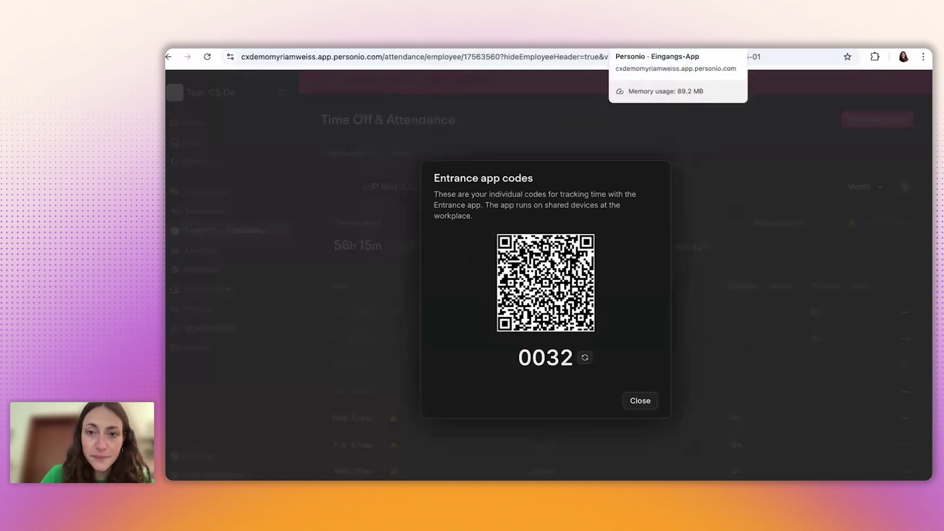
- Switch to the Entrance app, enter the employee's PIN code and submit it
{"action": "left_click", "coordinate": [654, 50]}
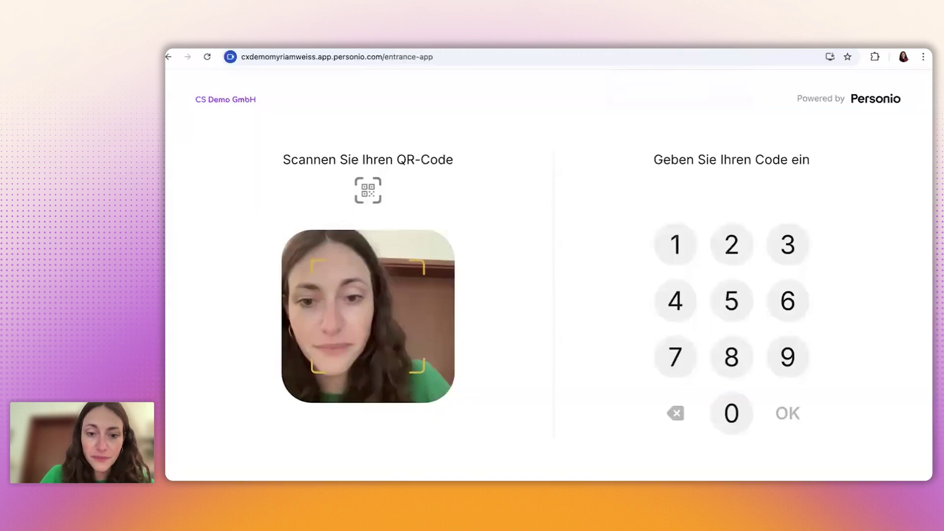
{"action": "left_click", "coordinate": [733, 420]}
{"action": "left_click", "coordinate": [733, 420]}
{"action": "left_click", "coordinate": [791, 255]}
{"action": "left_click", "coordinate": [732, 246]}
{"action": "left_click", "coordinate": [791, 424]}
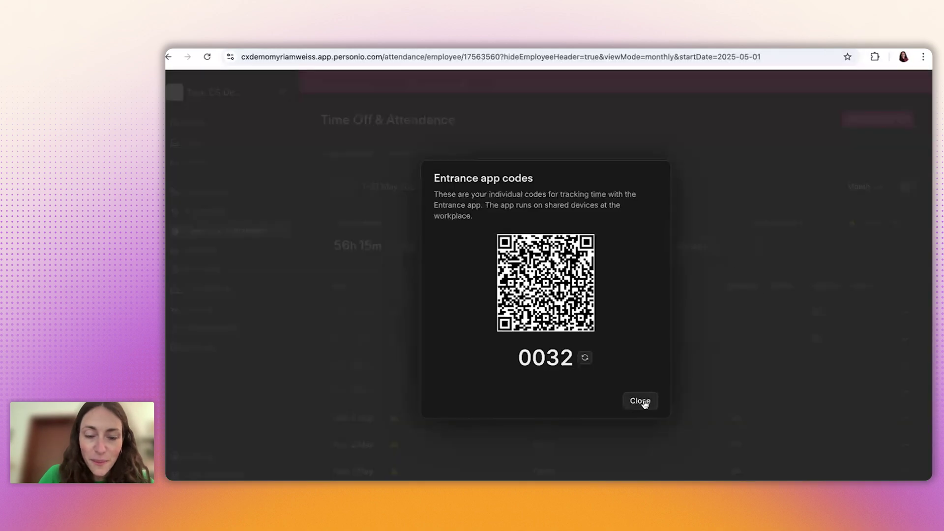
{"action": "left_click", "coordinate": [644, 403]}
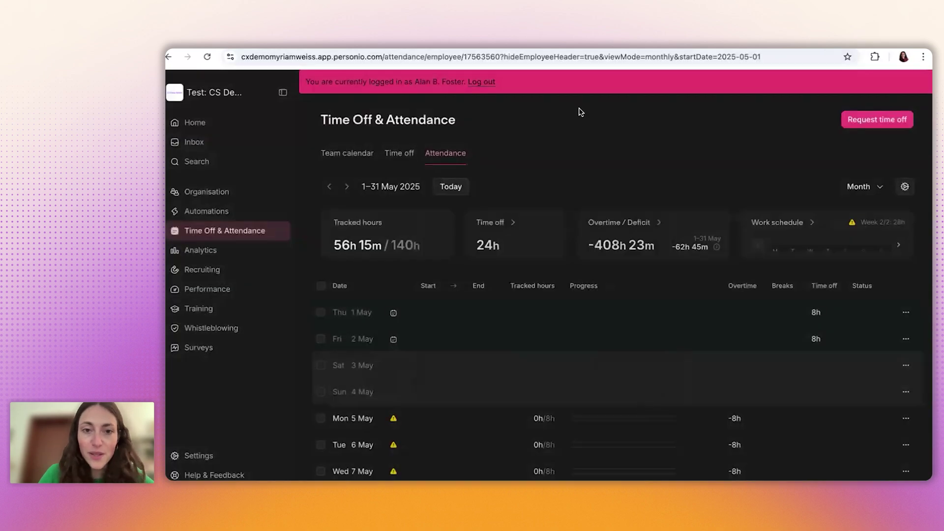
{"action": "left_click", "coordinate": [480, 84]}
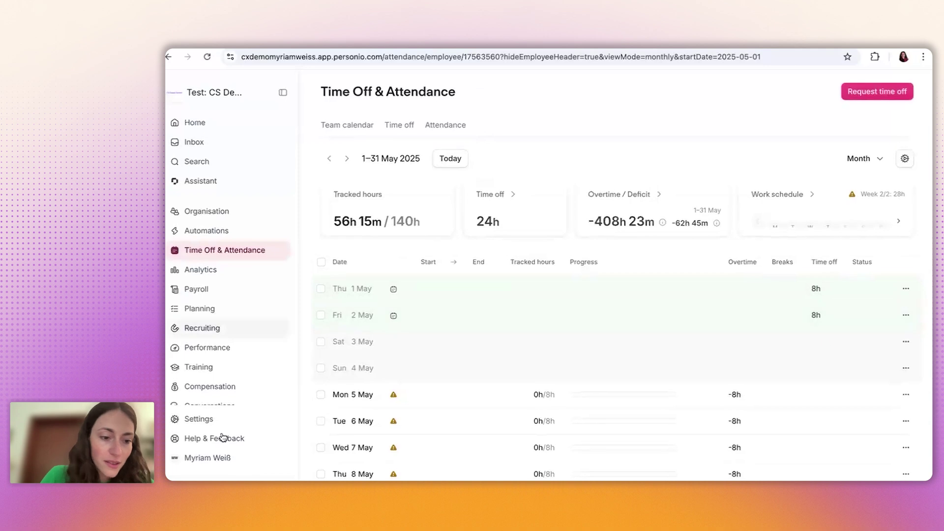
{"action": "left_click", "coordinate": [221, 456]}
{"action": "left_click", "coordinate": [319, 396]}
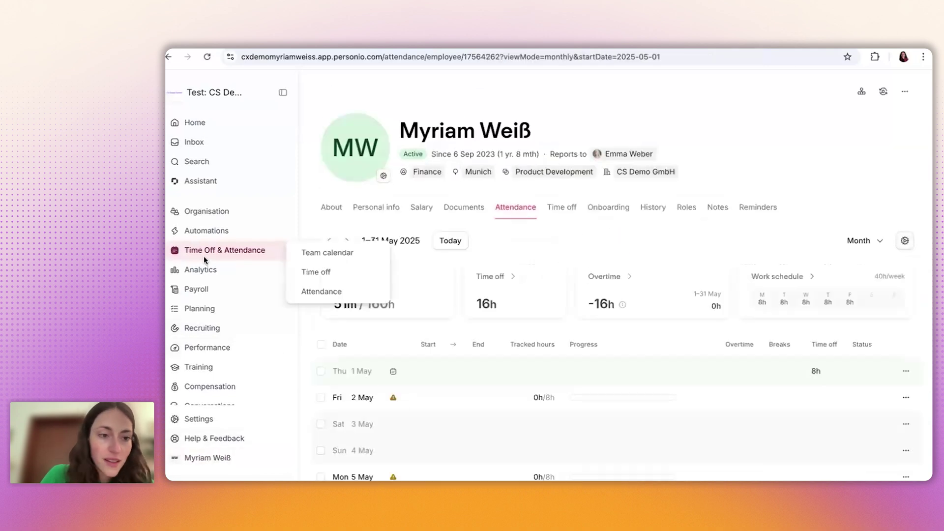
{"action": "left_click", "coordinate": [209, 217]}
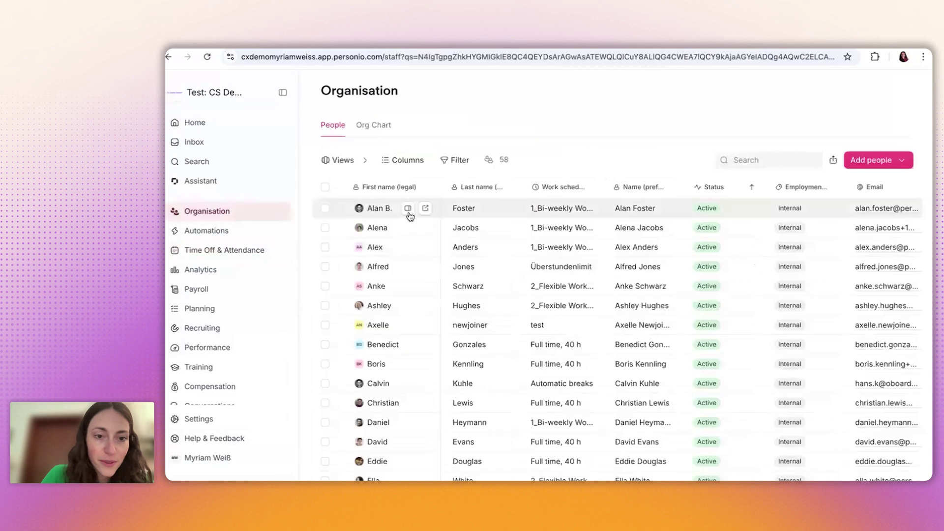
{"action": "left_click", "coordinate": [374, 209]}
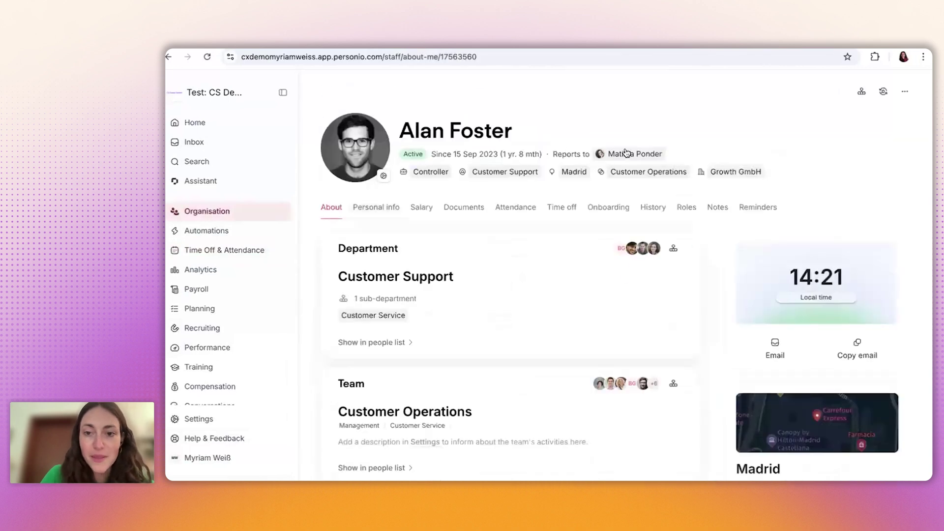
{"action": "left_click", "coordinate": [627, 155]}
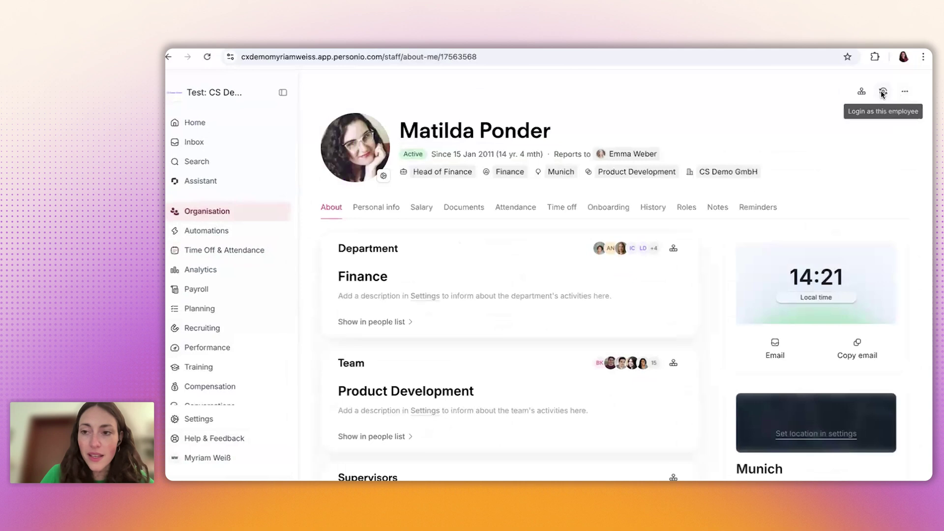
{"action": "left_click", "coordinate": [883, 92]}
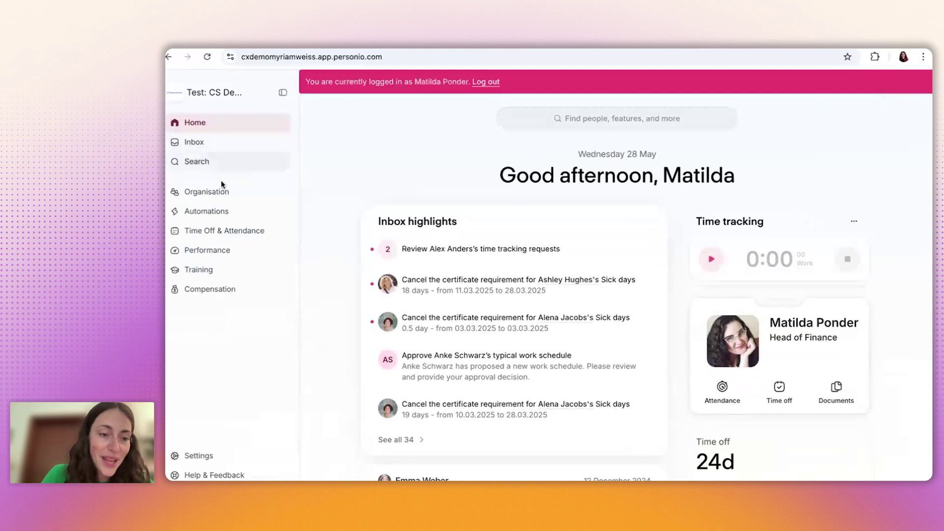
- Open the Marketing Manager's time tracking request for 27.05.2025 from the inbox and go to that employee's time tracking
{"action": "left_click", "coordinate": [201, 144]}
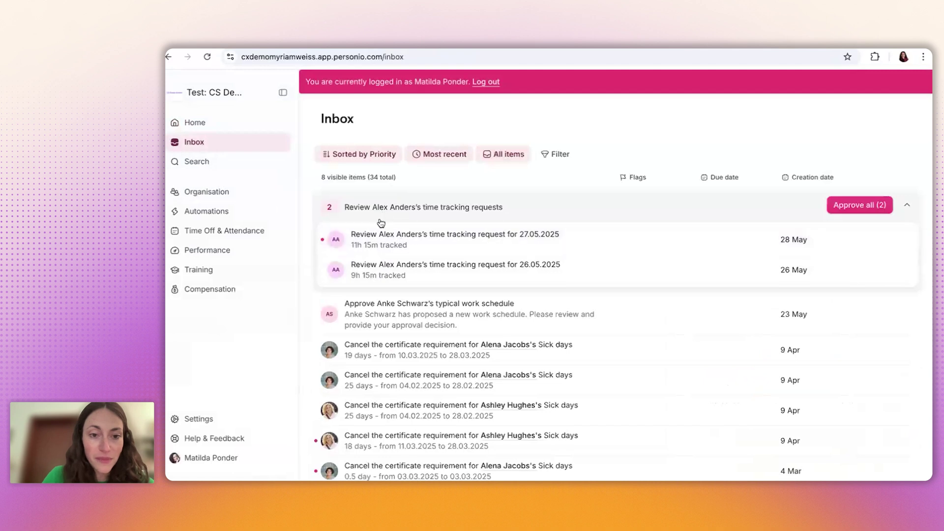
{"action": "left_click", "coordinate": [417, 240]}
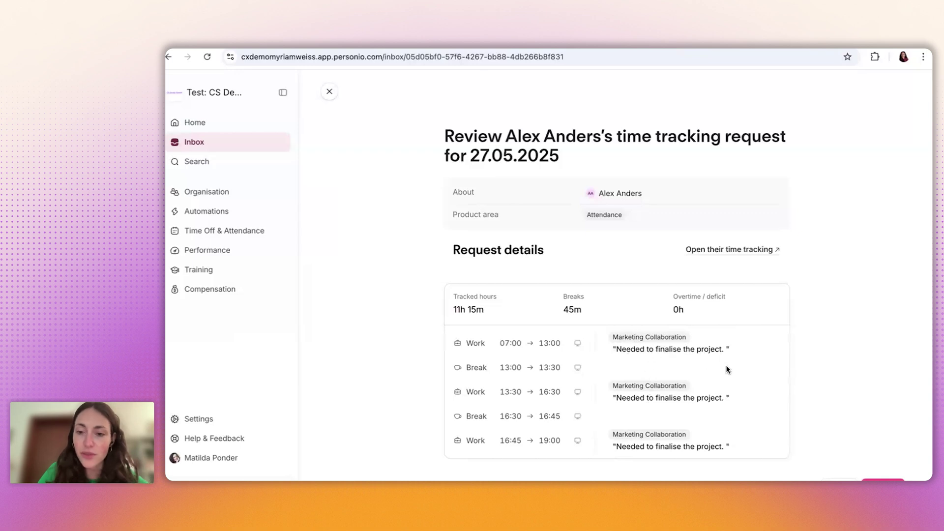
{"action": "left_click", "coordinate": [720, 251]}
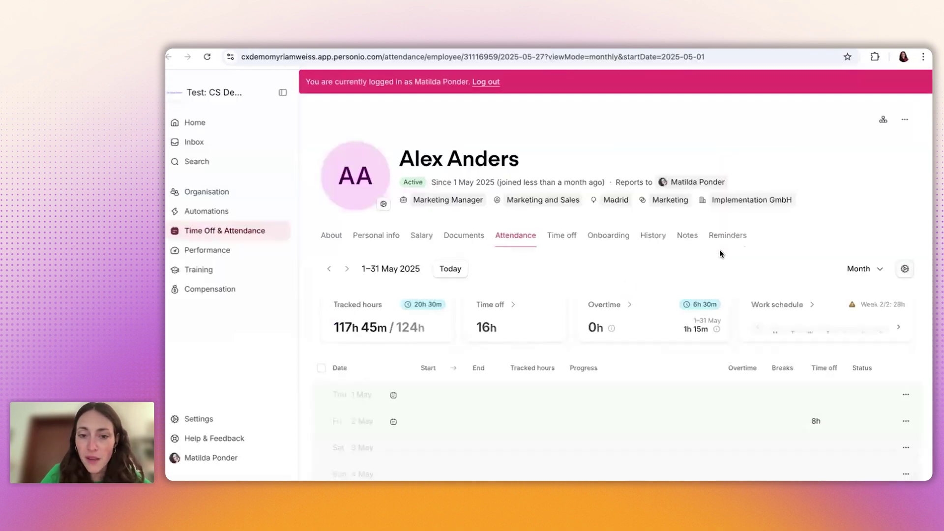
- Look through the employee's May 2025 timesheet, filter it to only days with issues and check the overtime on 27 May
{"action": "scroll", "coordinate": [613, 341], "scroll_direction": "down", "scroll_amount": 10}
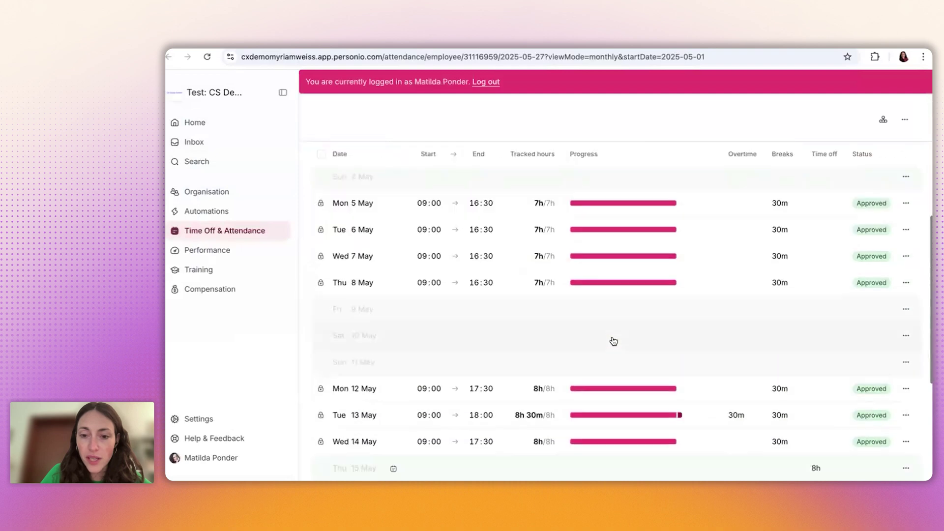
{"action": "scroll", "coordinate": [614, 341], "scroll_direction": "down", "scroll_amount": 2}
{"action": "scroll", "coordinate": [625, 338], "scroll_direction": "up", "scroll_amount": 10}
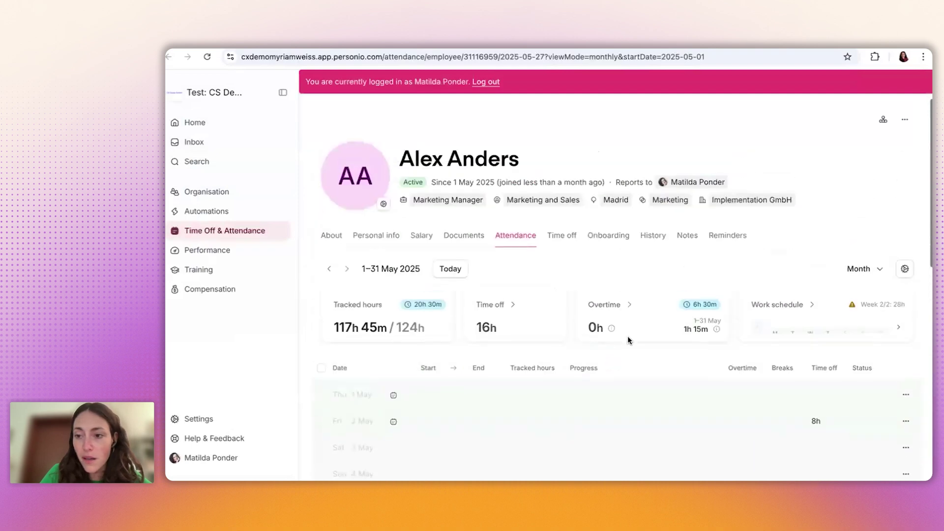
{"action": "left_click", "coordinate": [904, 269]}
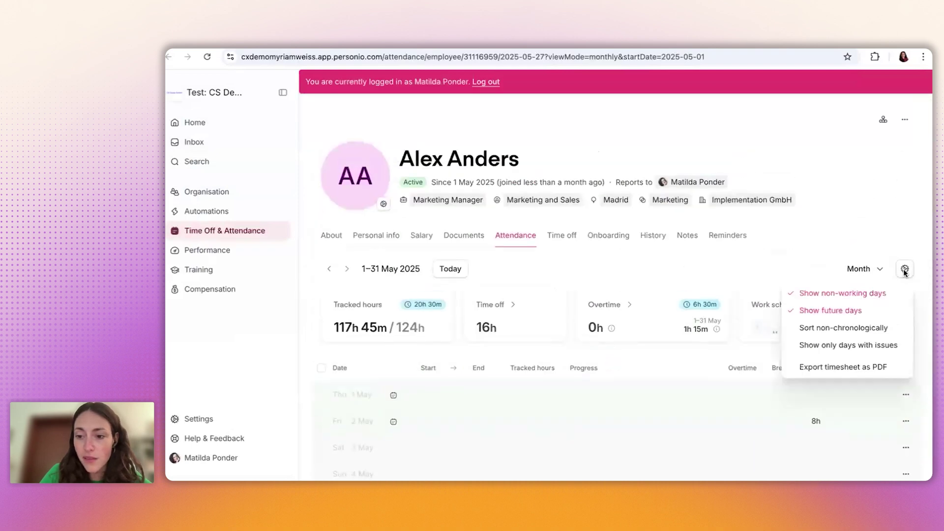
{"action": "left_click", "coordinate": [855, 345]}
{"action": "scroll", "coordinate": [709, 368], "scroll_direction": "down", "scroll_amount": 1}
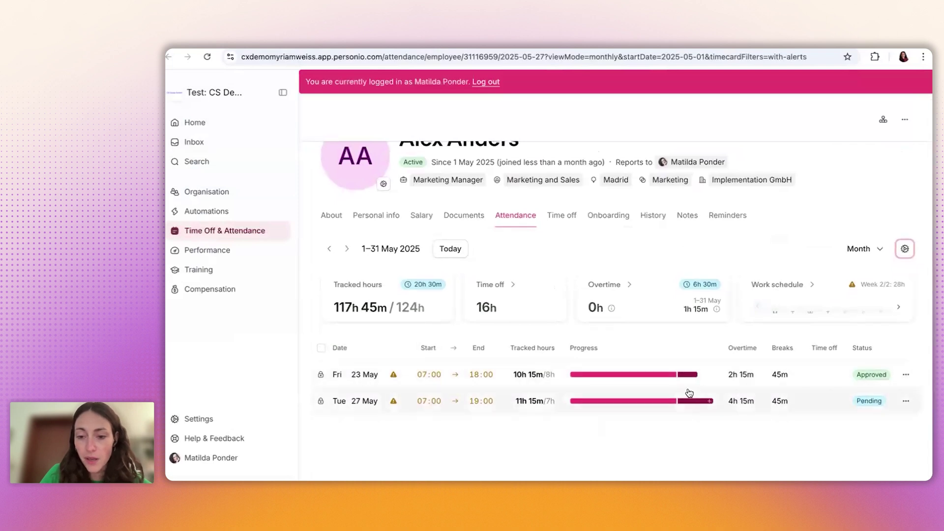
{"action": "mouse_move", "coordinate": [684, 406]}
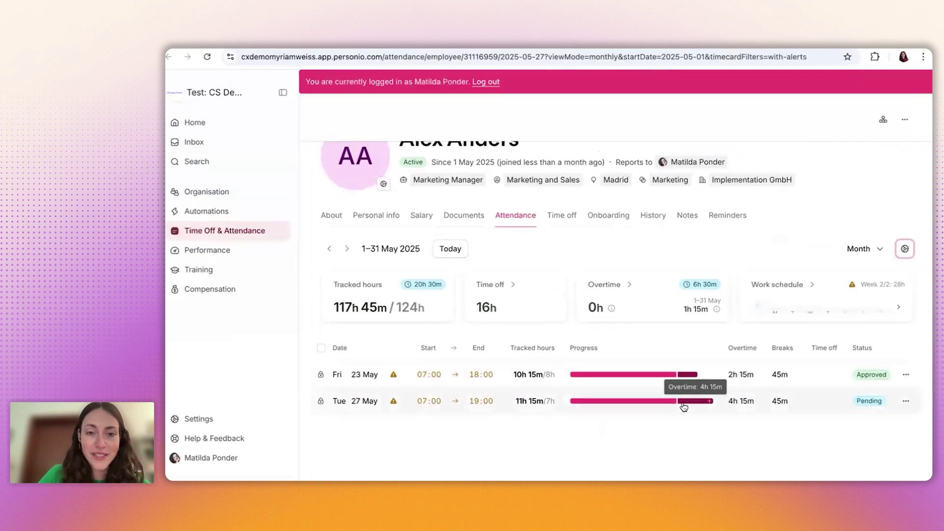
- Log out of the supervisor's account, switch to the Attendance Webinar presentation in Google Slides and start the slideshow
{"action": "left_click", "coordinate": [491, 83]}
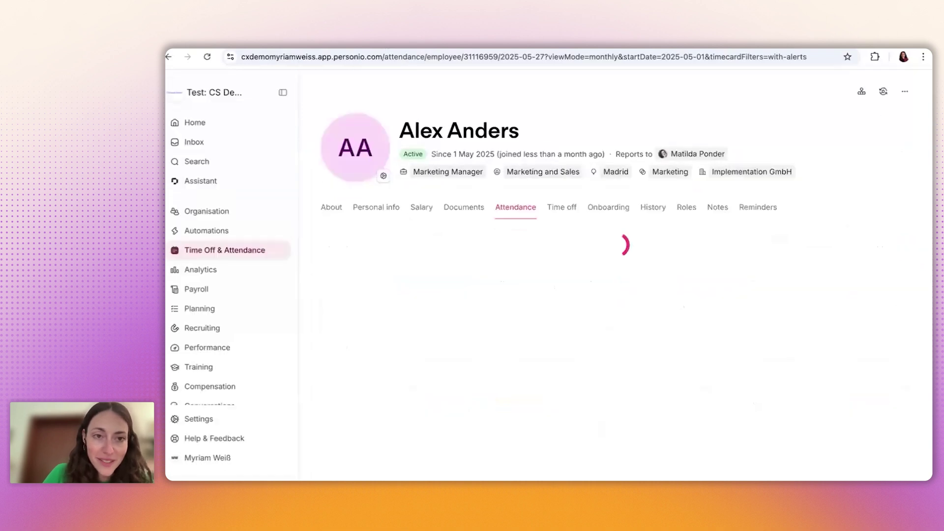
{"action": "left_click", "coordinate": [359, 43]}
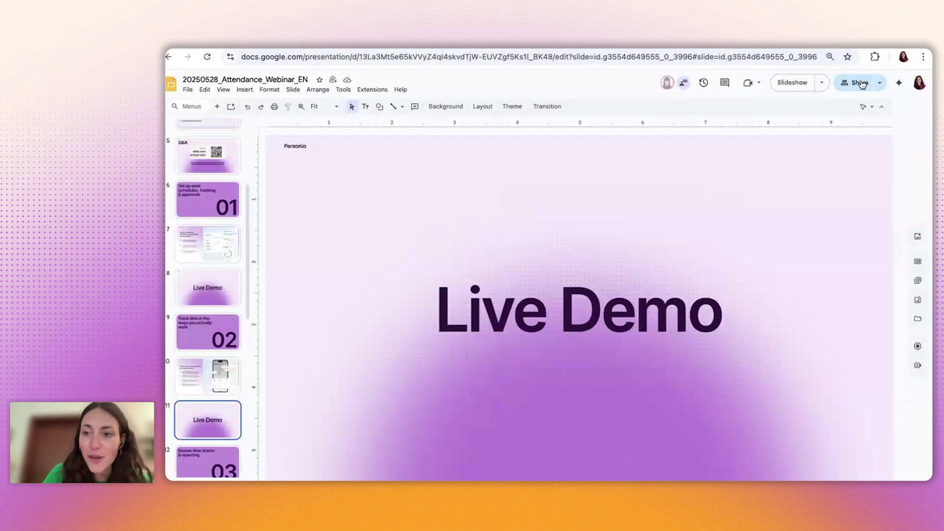
{"action": "left_click", "coordinate": [789, 83]}
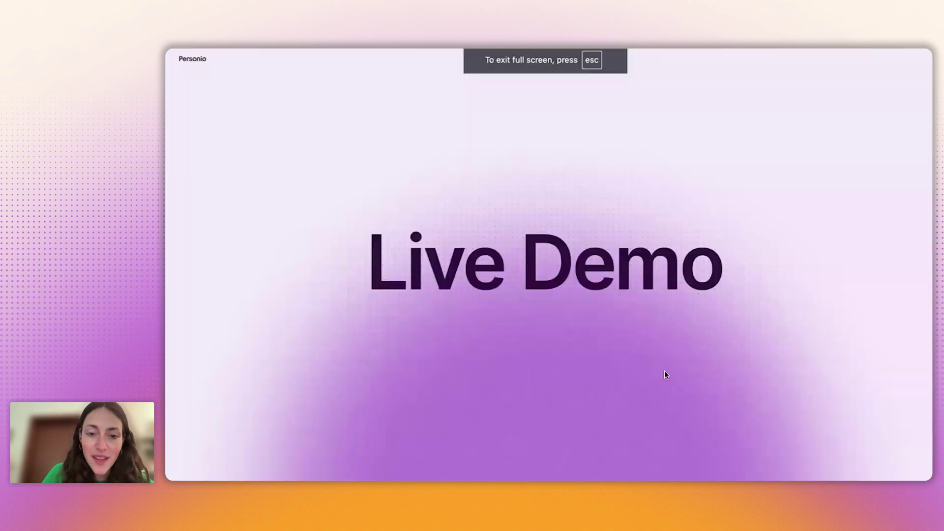
- Present the "Review time sheets & reporting" section up to the following Live Demo slide and exit the slideshow
{"action": "left_click", "coordinate": [676, 404]}
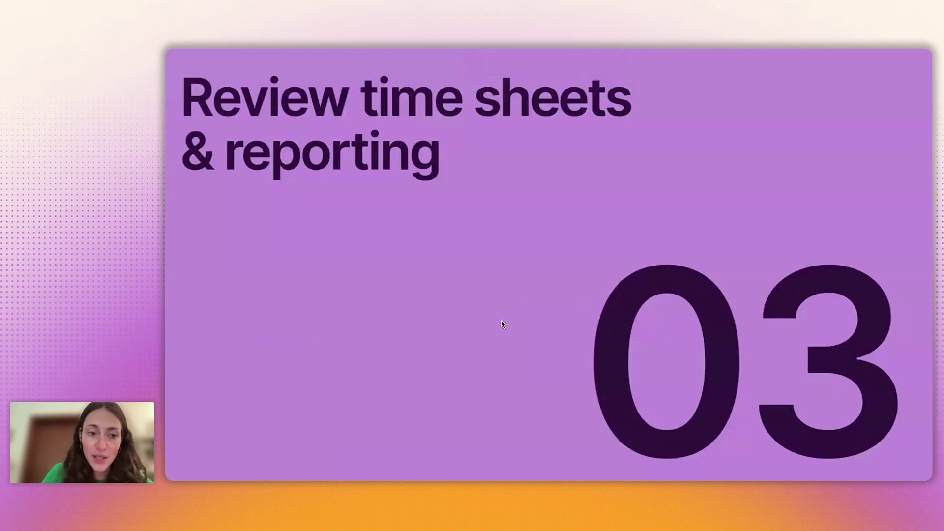
{"action": "left_click", "coordinate": [486, 369]}
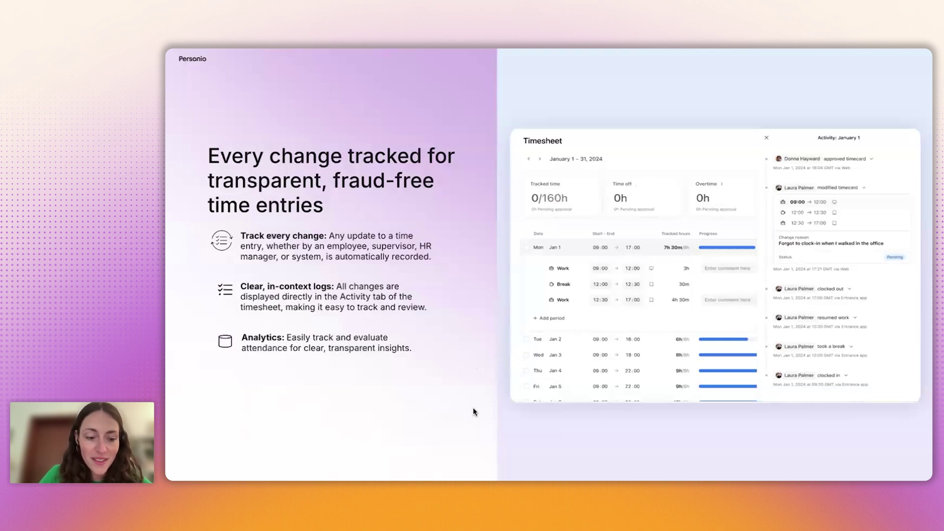
{"action": "key", "text": "Right"}
{"action": "key", "text": "Escape"}
- Switch back to Personio and open the Controller's attendance page through the people list
{"action": "mouse_move", "coordinate": [388, 49]}
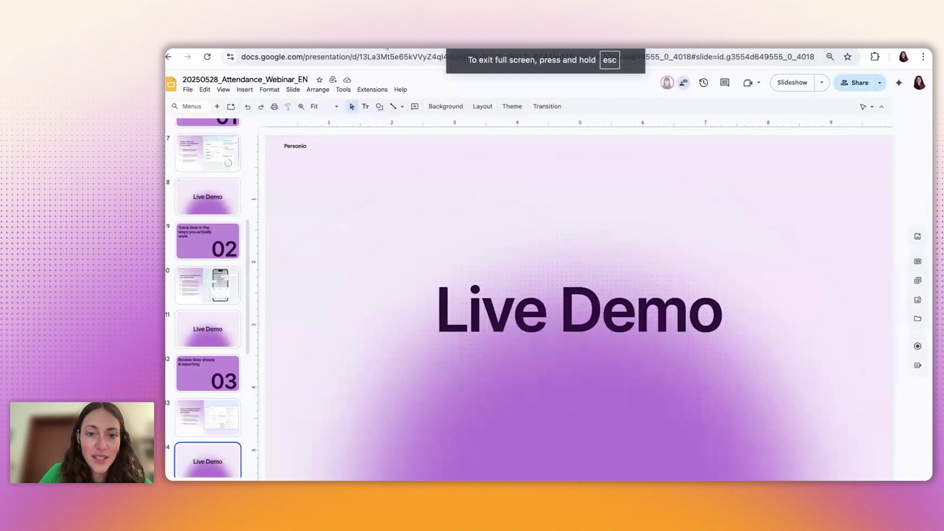
{"action": "key", "text": "ctrl+Tab"}
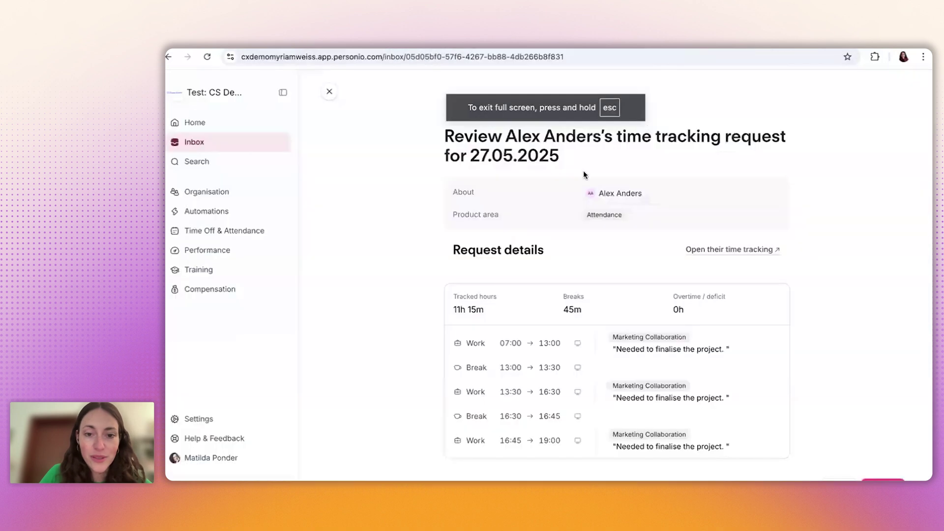
{"action": "left_click", "coordinate": [200, 131]}
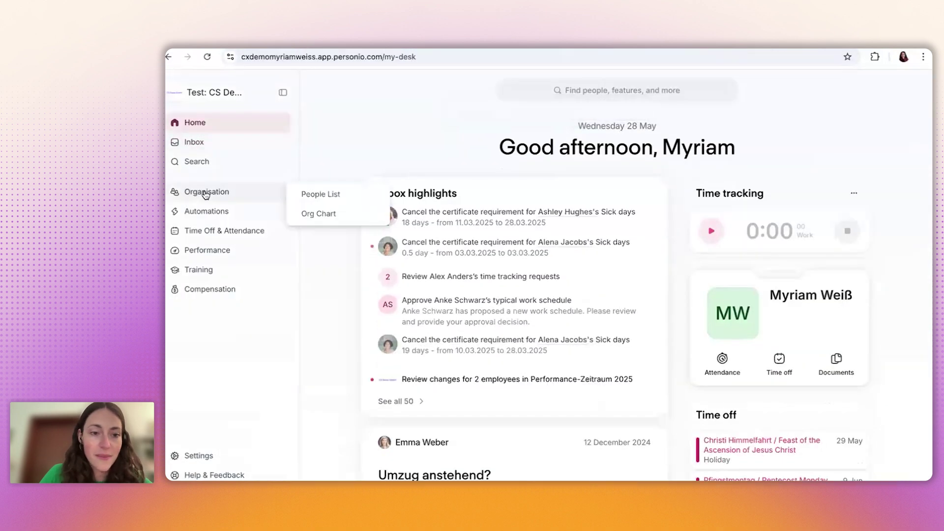
{"action": "left_click", "coordinate": [206, 193]}
{"action": "left_click", "coordinate": [380, 208]}
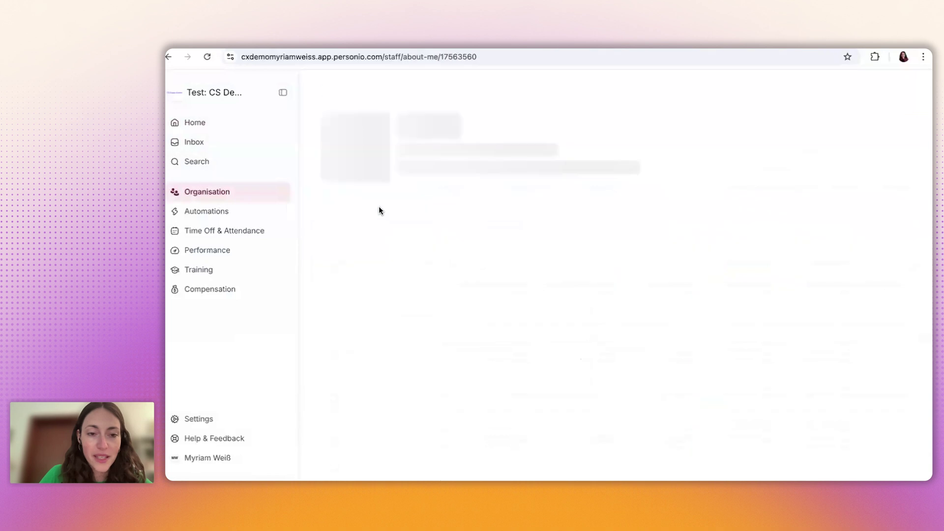
{"action": "left_click", "coordinate": [514, 207]}
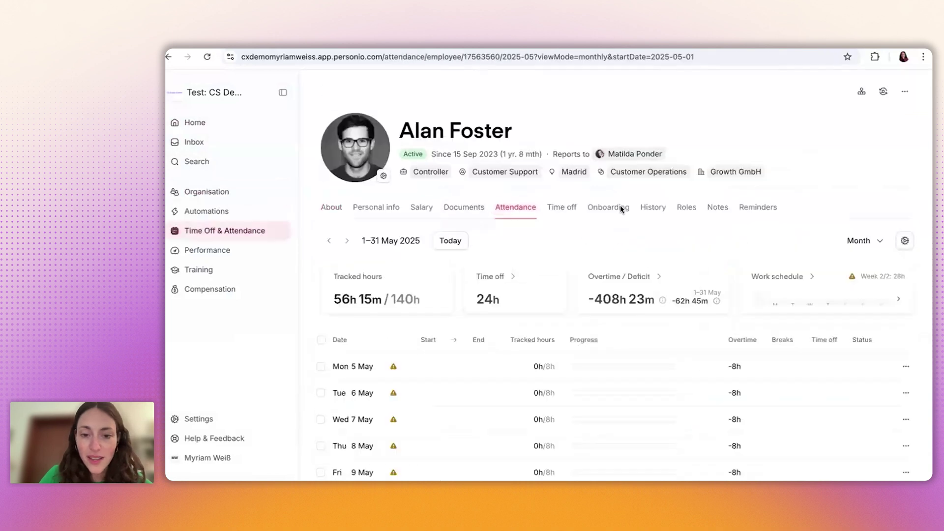
- View the activity log for the Controller's 23 May timesheet entry and close it
{"action": "scroll", "coordinate": [778, 446], "scroll_direction": "down", "scroll_amount": 5}
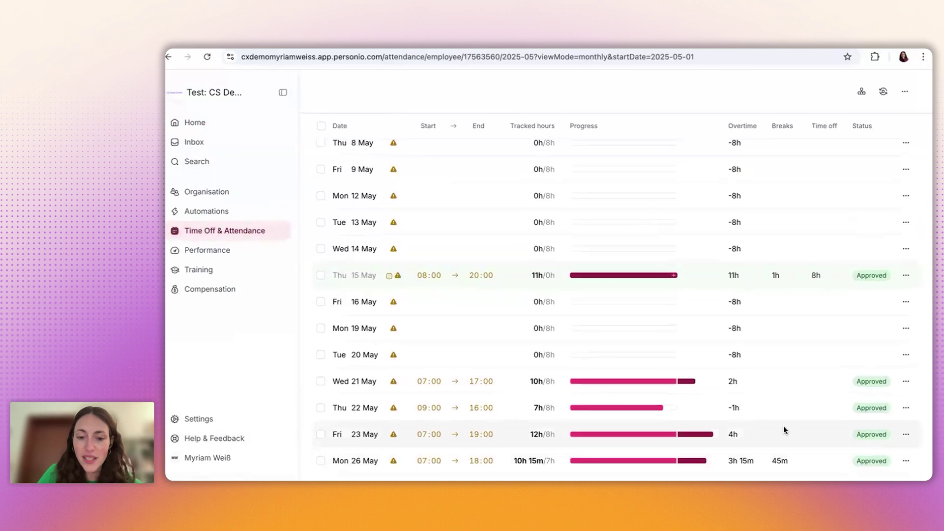
{"action": "left_click", "coordinate": [906, 435]}
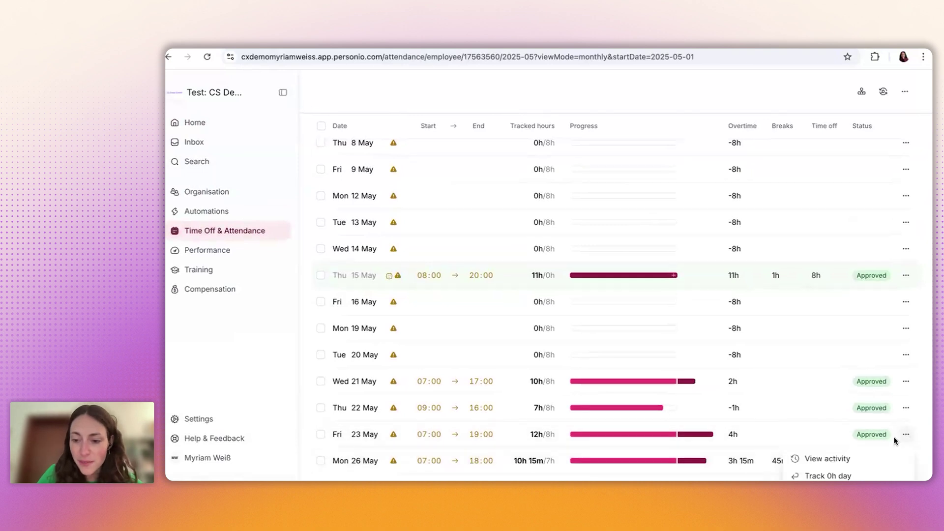
{"action": "left_click", "coordinate": [838, 461]}
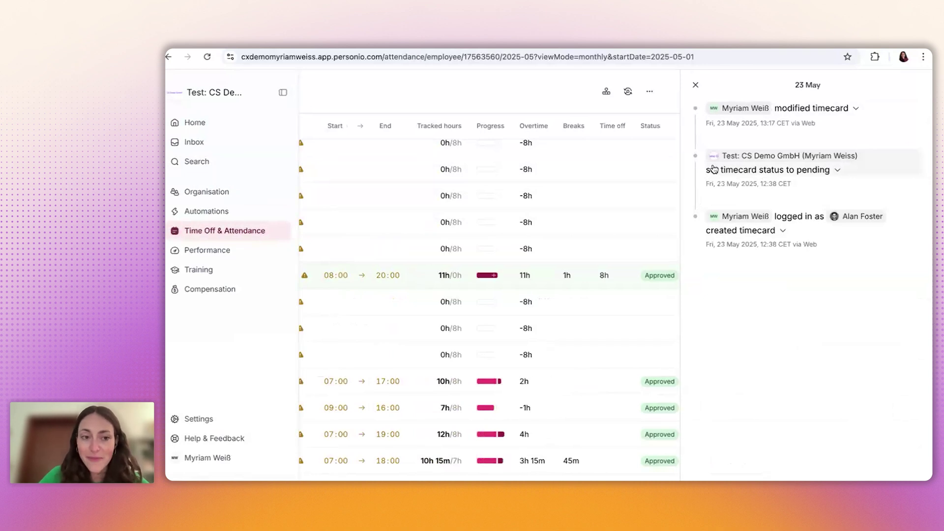
{"action": "left_click", "coordinate": [695, 87]}
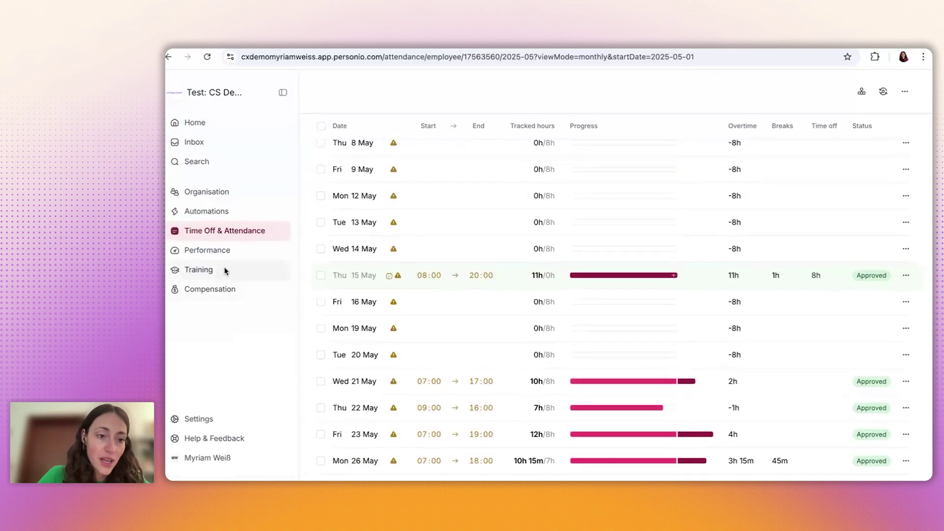
- Reload the page, open Analytics and view the Attendances report templates without creating a report
{"action": "mouse_move", "coordinate": [263, 241]}
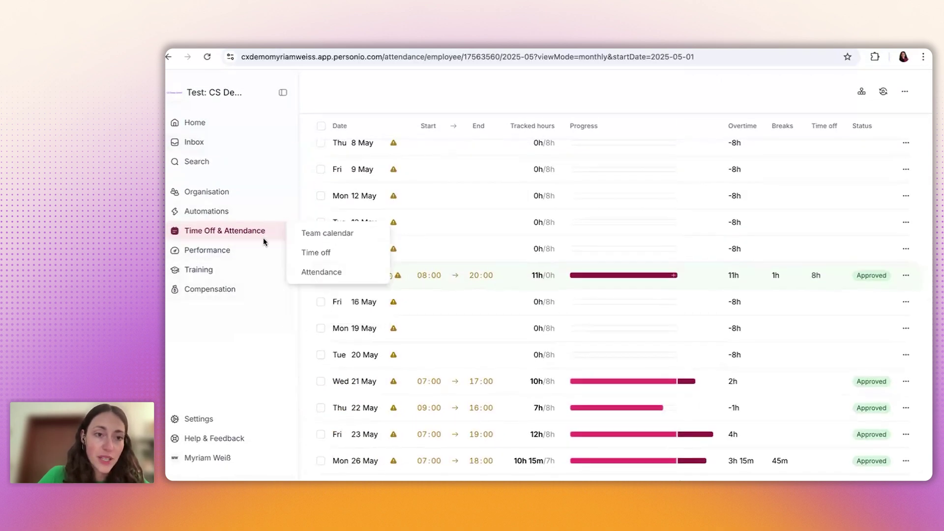
{"action": "left_click", "coordinate": [207, 57]}
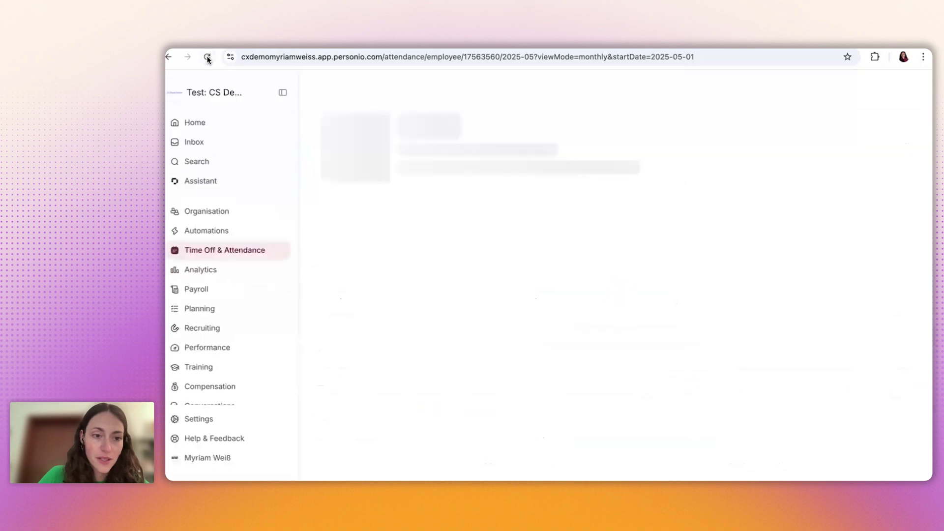
{"action": "left_click", "coordinate": [211, 270]}
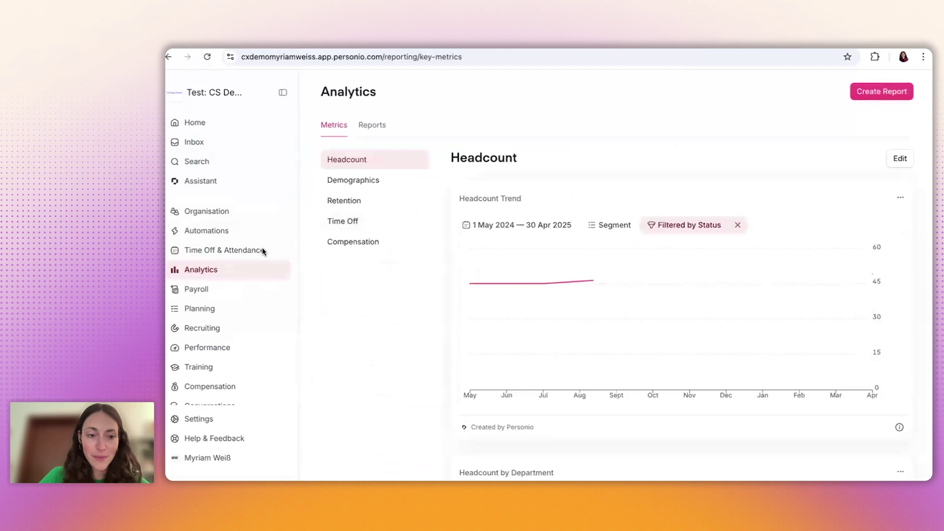
{"action": "left_click", "coordinate": [882, 91]}
{"action": "left_click", "coordinate": [380, 224]}
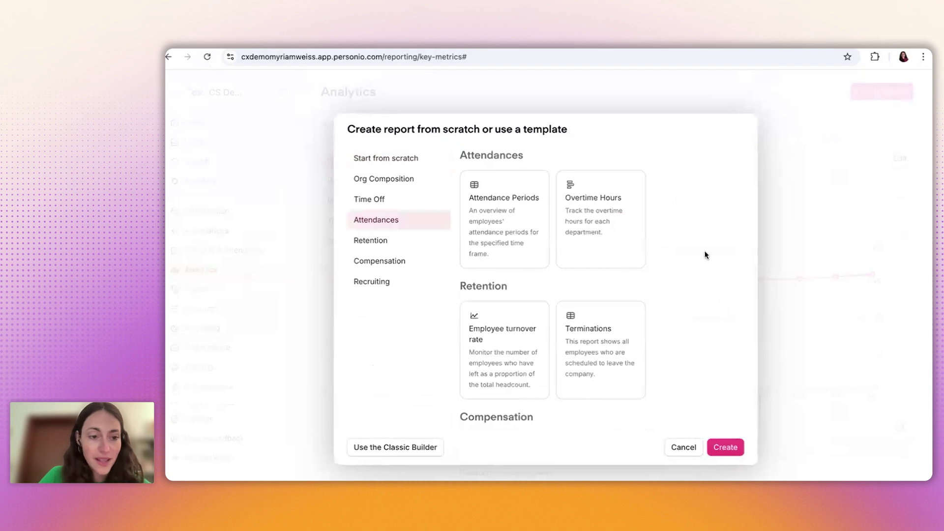
{"action": "left_click", "coordinate": [679, 449]}
- Open the saved report "Attendance (incl. projects)" and examine its configured columns and the tabulated times, projects and statuses
{"action": "left_click", "coordinate": [372, 126]}
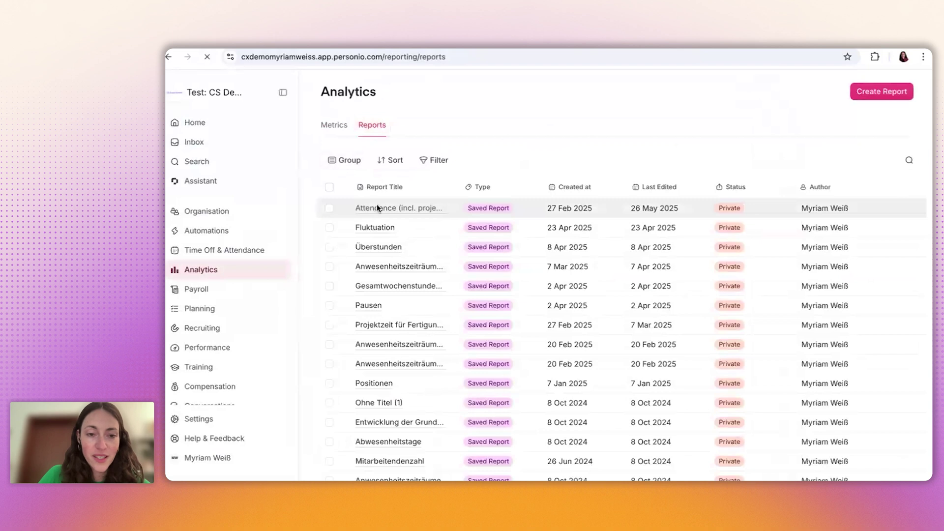
{"action": "left_click", "coordinate": [377, 208]}
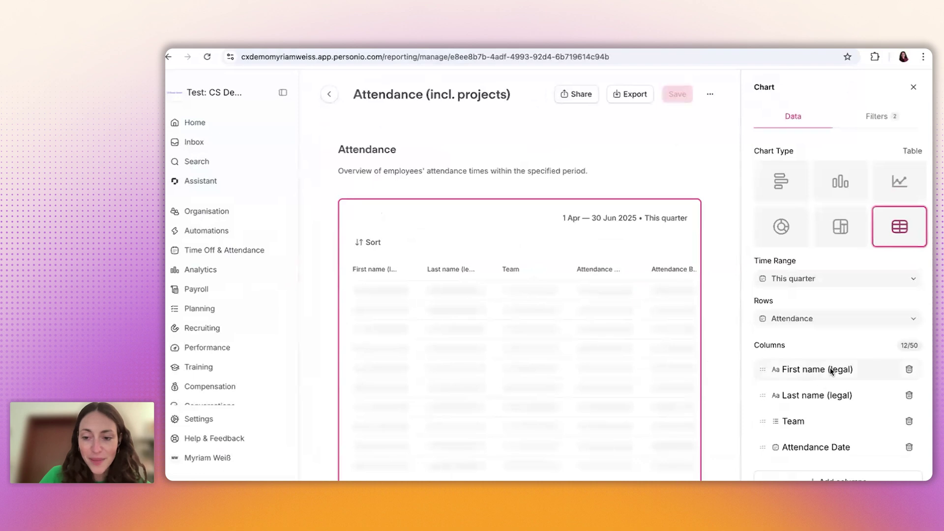
{"action": "scroll", "coordinate": [850, 385], "scroll_direction": "down", "scroll_amount": 3}
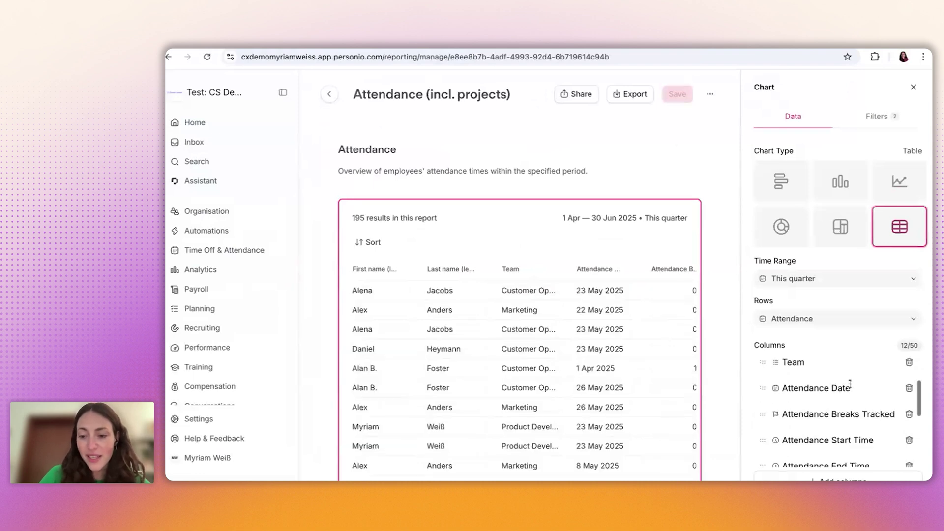
{"action": "scroll", "coordinate": [850, 384], "scroll_direction": "down", "scroll_amount": 5}
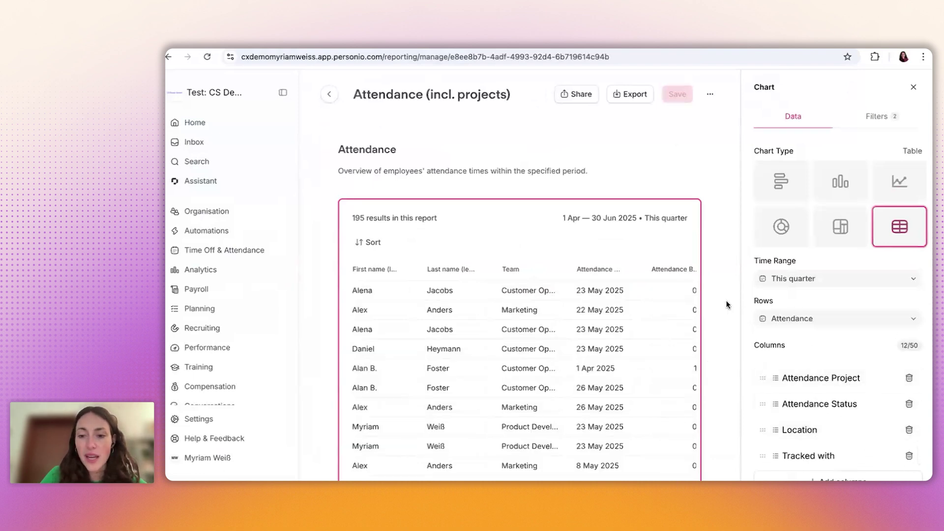
{"action": "scroll", "coordinate": [824, 397], "scroll_direction": "down", "scroll_amount": 3}
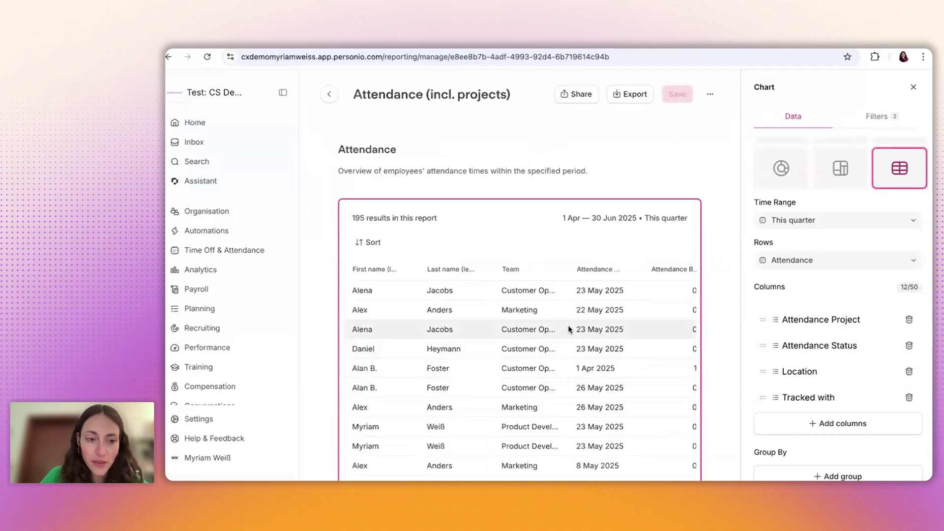
{"action": "scroll", "coordinate": [498, 325], "scroll_direction": "right", "scroll_amount": 2}
{"action": "scroll", "coordinate": [497, 322], "scroll_direction": "right", "scroll_amount": 5}
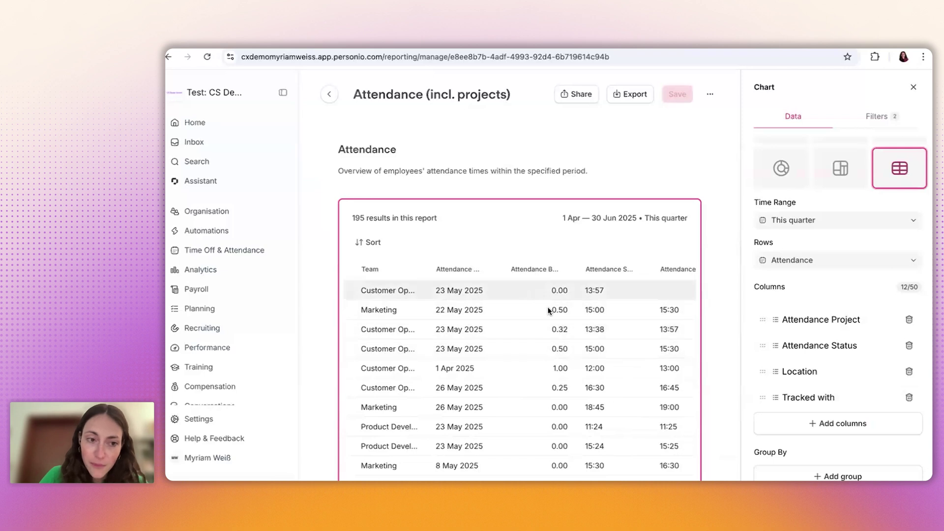
{"action": "scroll", "coordinate": [549, 311], "scroll_direction": "right", "scroll_amount": 4}
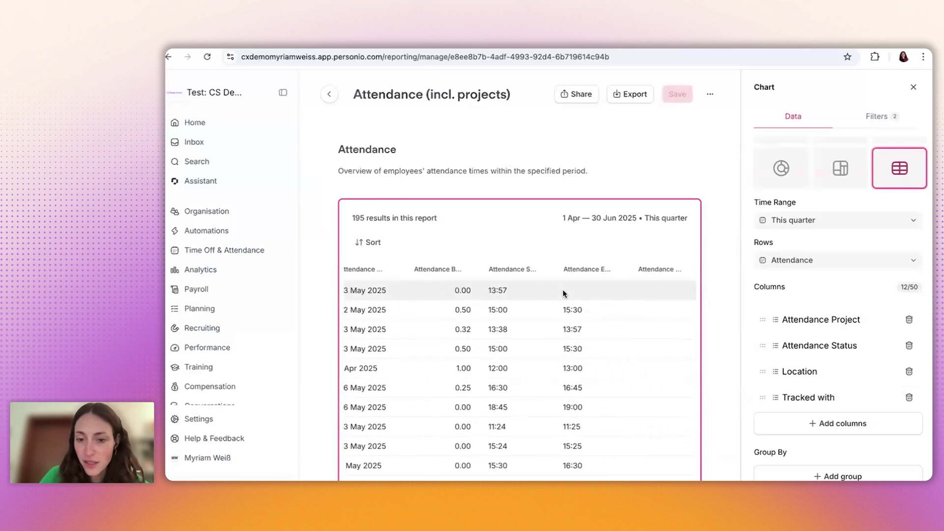
{"action": "scroll", "coordinate": [563, 289], "scroll_direction": "right", "scroll_amount": 6}
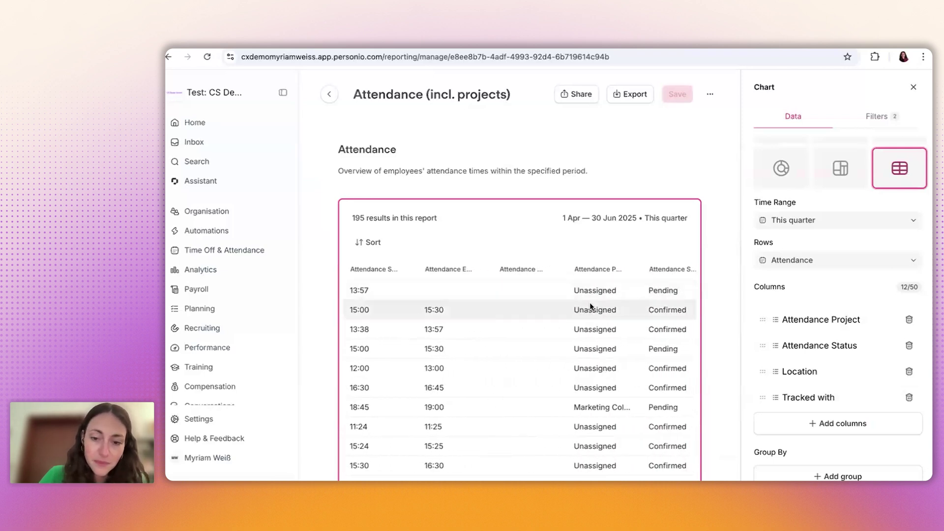
{"action": "scroll", "coordinate": [589, 306], "scroll_direction": "right", "scroll_amount": 2}
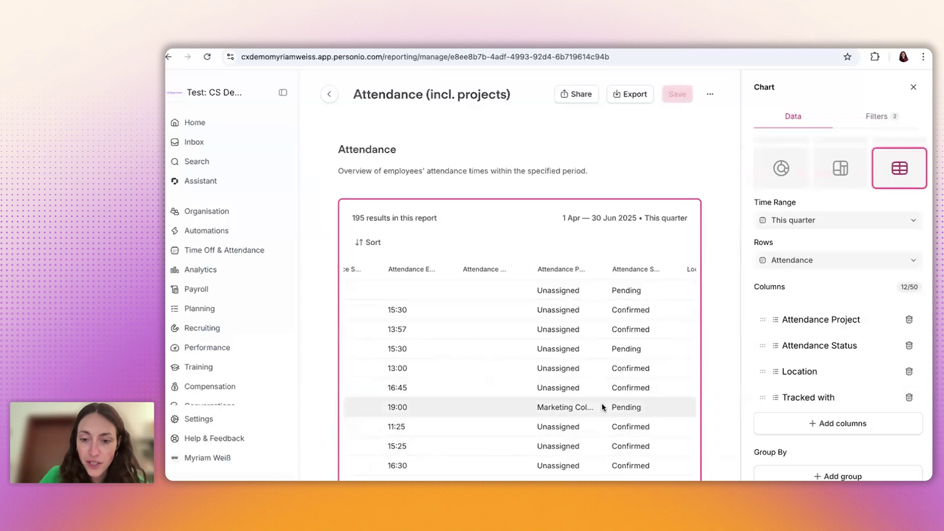
- Examine the Attendance Status, Location and Tracked with columns of the attendance report table
{"action": "scroll", "coordinate": [602, 405], "scroll_direction": "right", "scroll_amount": 5}
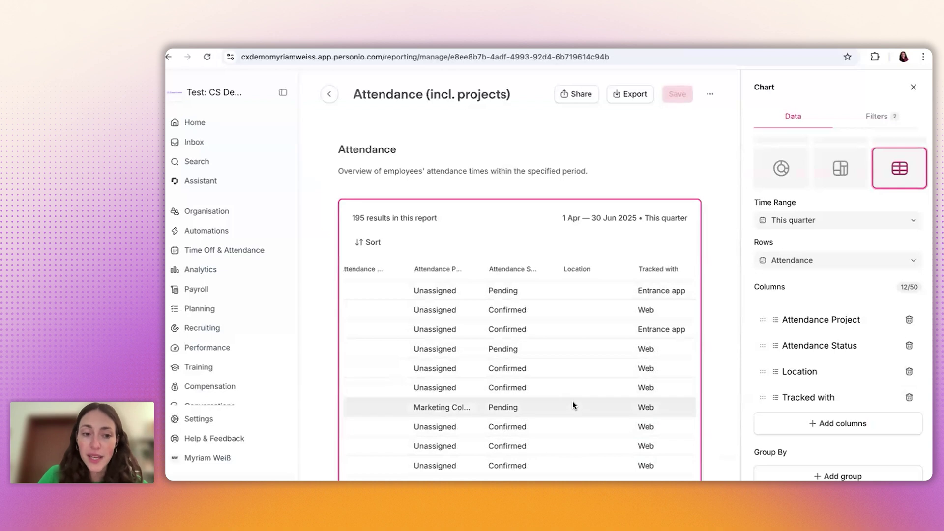
{"action": "scroll", "coordinate": [573, 401], "scroll_direction": "right", "scroll_amount": 1}
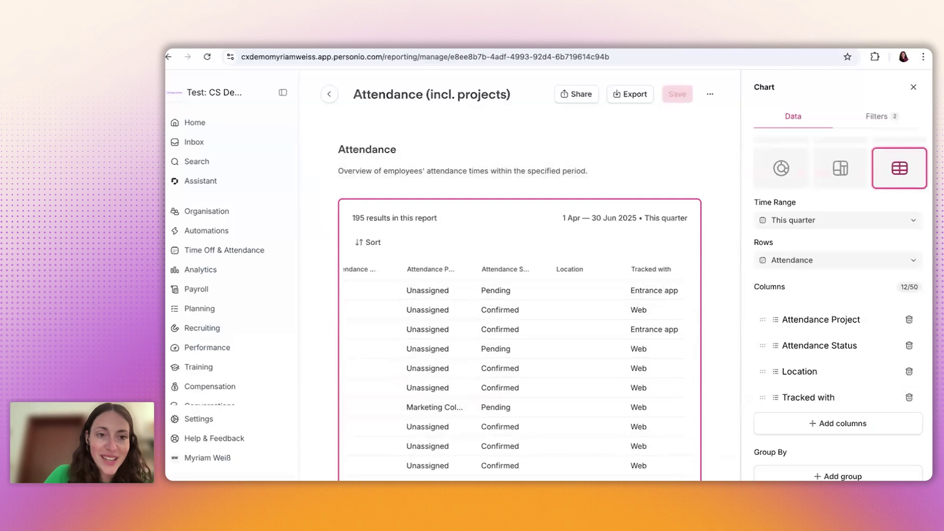
- Switch to Google Slides and start the slideshow from the "Live Q&A and Key Takeaways" slide
{"action": "key", "text": "ctrl+Tab"}
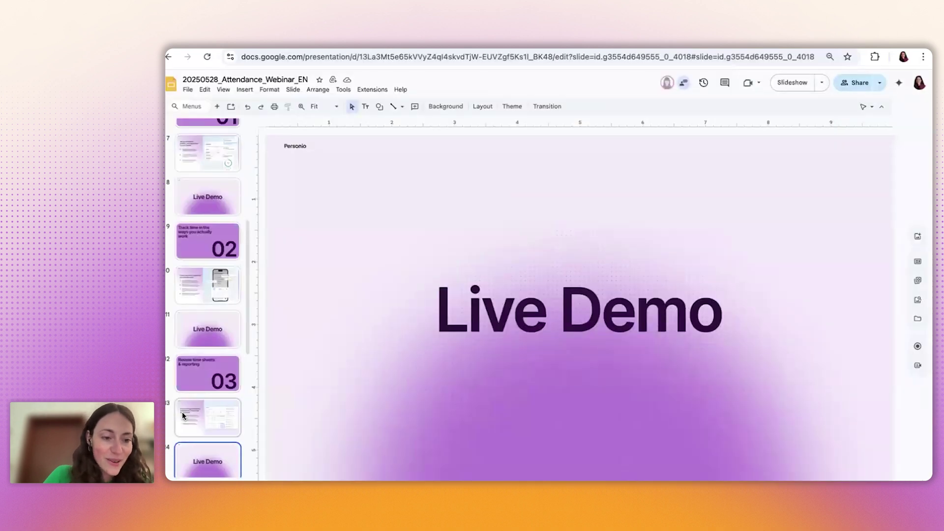
{"action": "left_click", "coordinate": [178, 372]}
{"action": "left_click", "coordinate": [192, 411]}
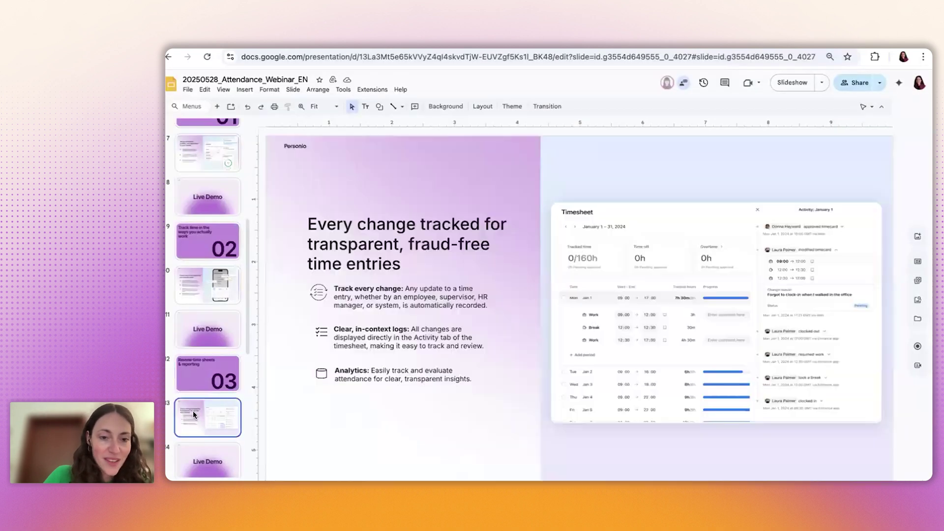
{"action": "scroll", "coordinate": [199, 433], "scroll_direction": "down", "scroll_amount": 1}
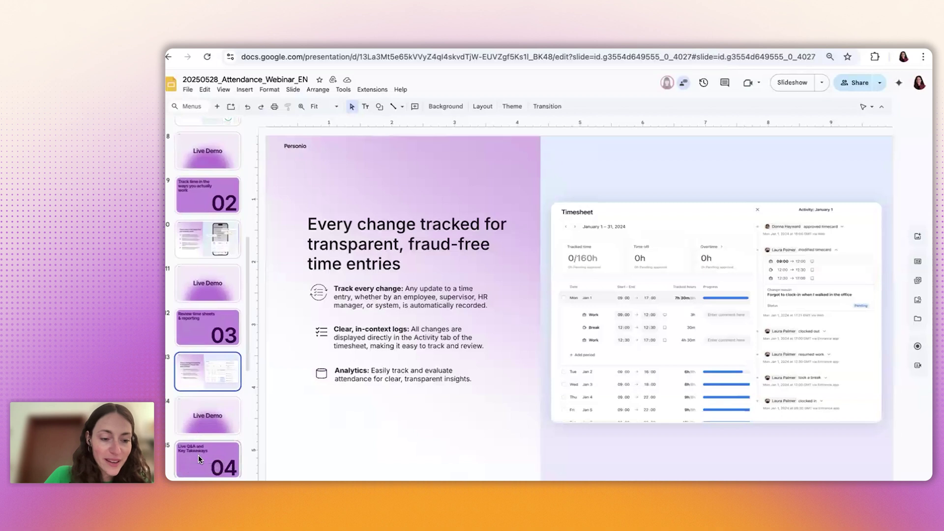
{"action": "scroll", "coordinate": [199, 455], "scroll_direction": "down", "scroll_amount": 2}
{"action": "left_click", "coordinate": [189, 397]}
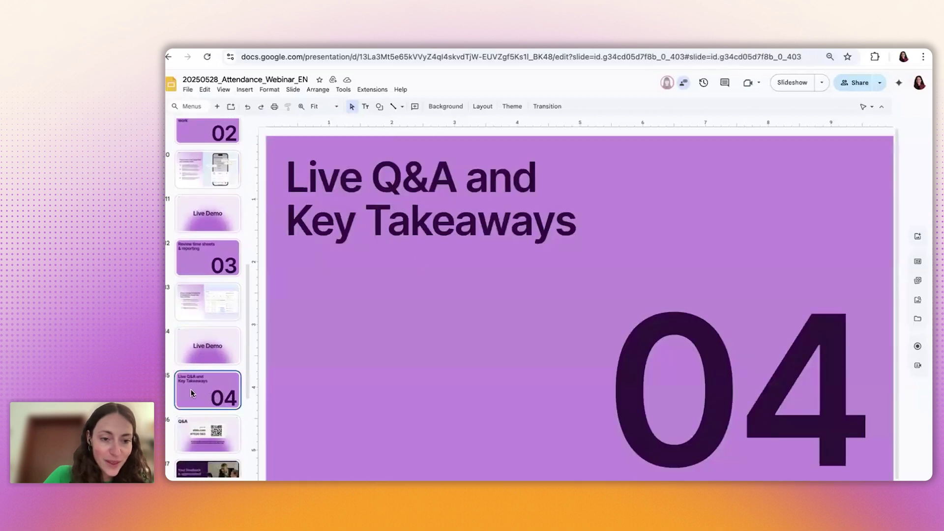
{"action": "left_click", "coordinate": [793, 82]}
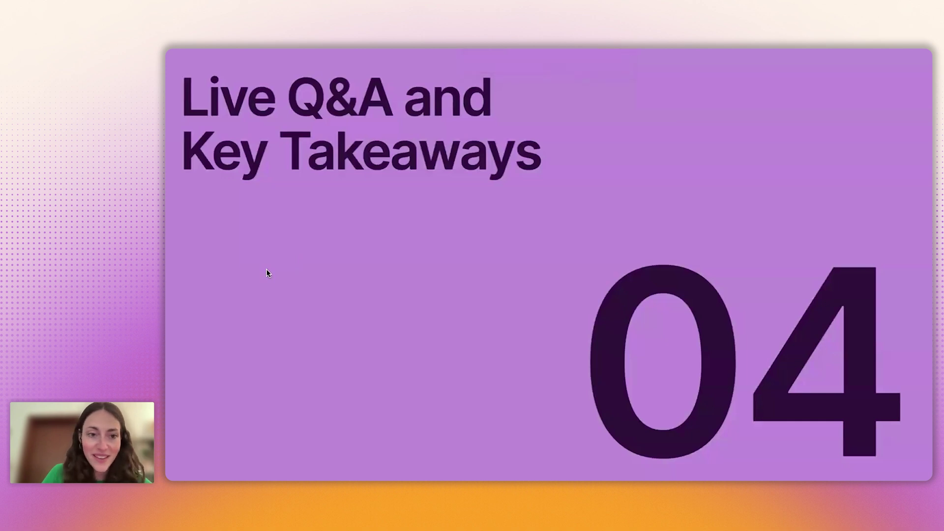
- Advance the slideshow through the Q&A and feedback slides, exit it and select the "Track time in the ways that you actually work" slide
{"action": "left_click", "coordinate": [445, 347]}
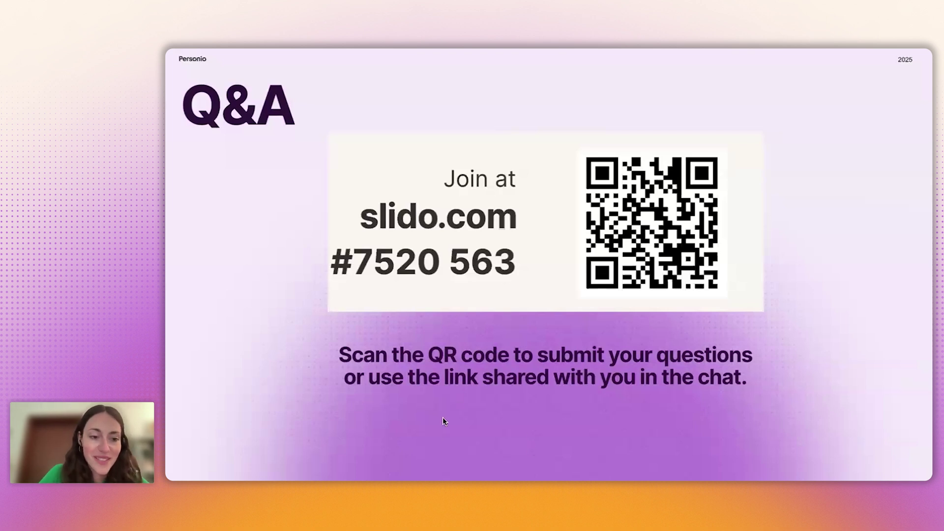
{"action": "key", "text": "Right"}
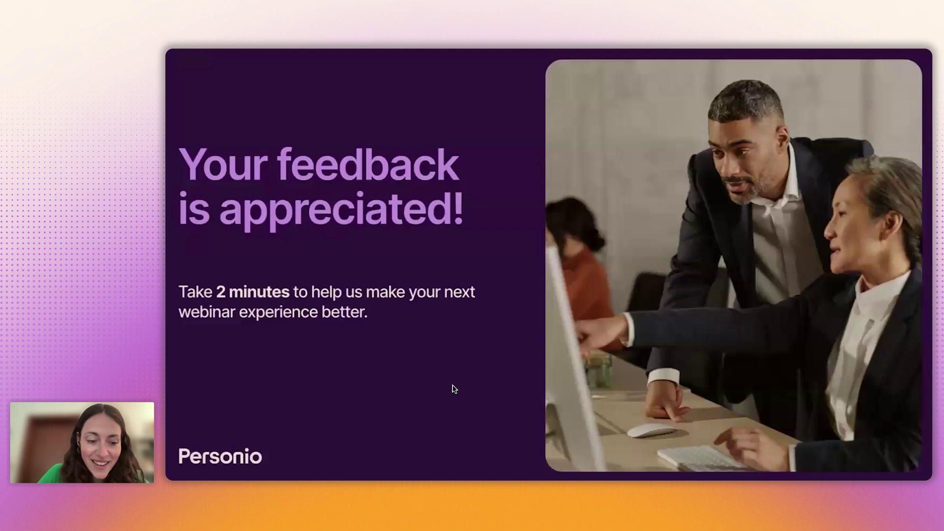
{"action": "key", "text": "Escape"}
{"action": "left_click", "coordinate": [208, 161]}
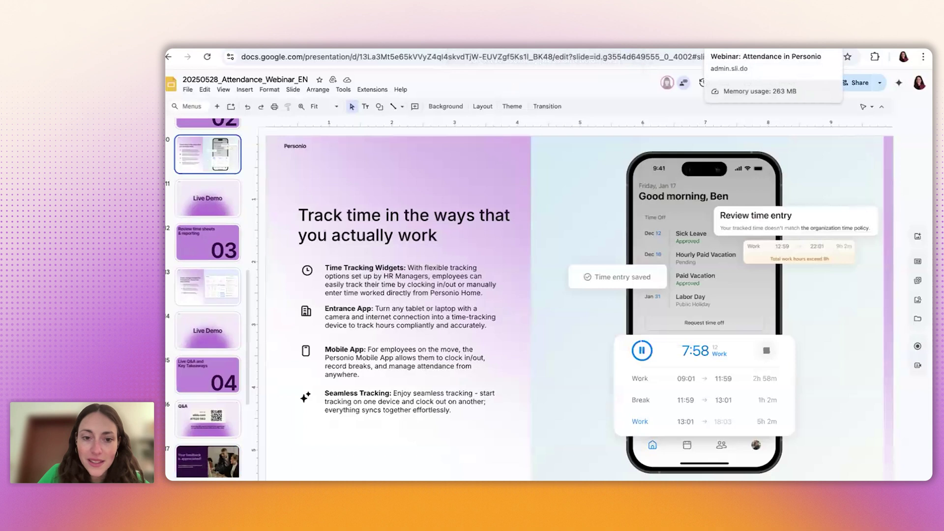
- Switch to Slido, reload the webinar event and look over the live audience questions
{"action": "key", "text": "ctrl+Tab"}
{"action": "left_click", "coordinate": [206, 57]}
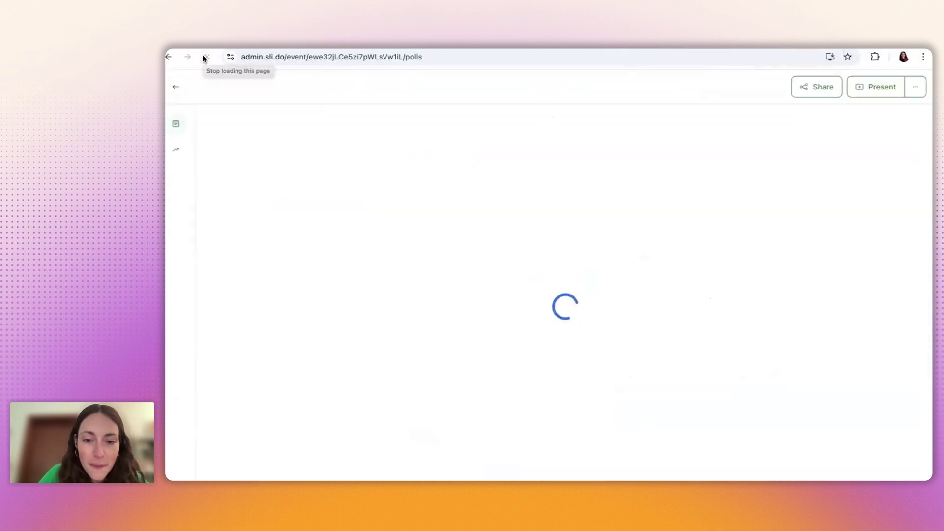
{"action": "mouse_move", "coordinate": [466, 279]}
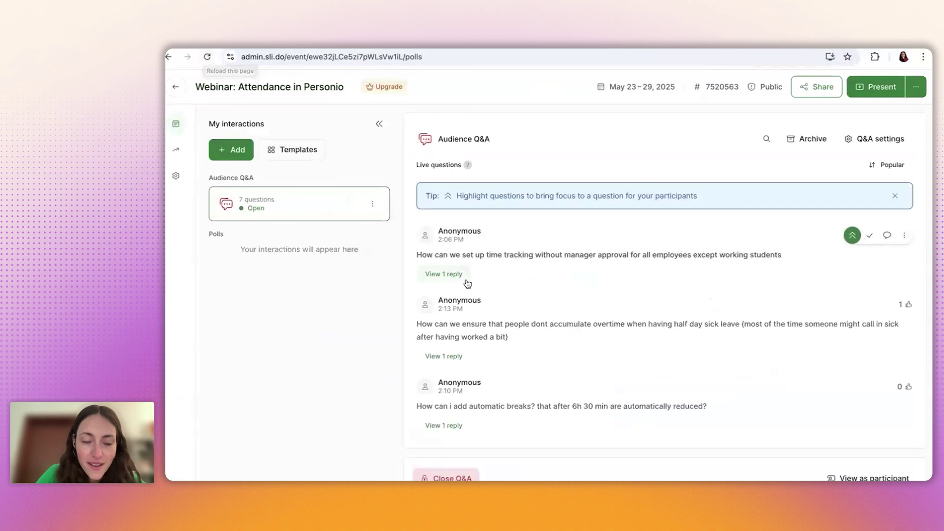
{"action": "scroll", "coordinate": [626, 302], "scroll_direction": "down", "scroll_amount": 2}
{"action": "scroll", "coordinate": [626, 302], "scroll_direction": "up", "scroll_amount": 2}
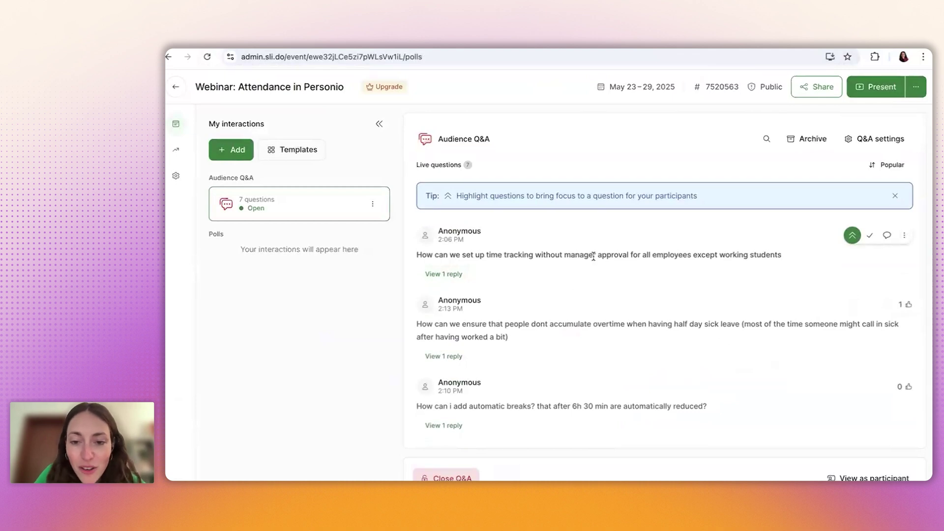
- View the replies to the questions on time tracking without manager approval and overtime with half-day sick leave, closing each thread
{"action": "left_click", "coordinate": [449, 275]}
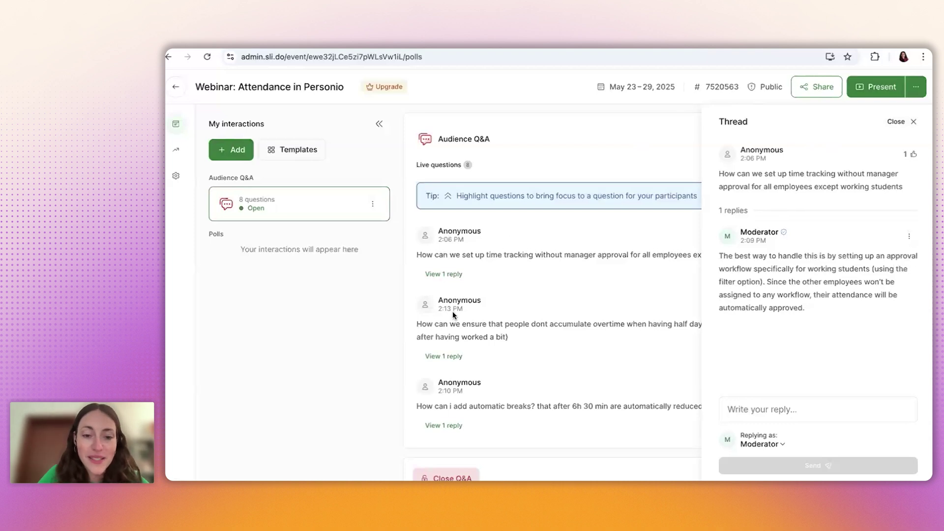
{"action": "key", "text": "Escape"}
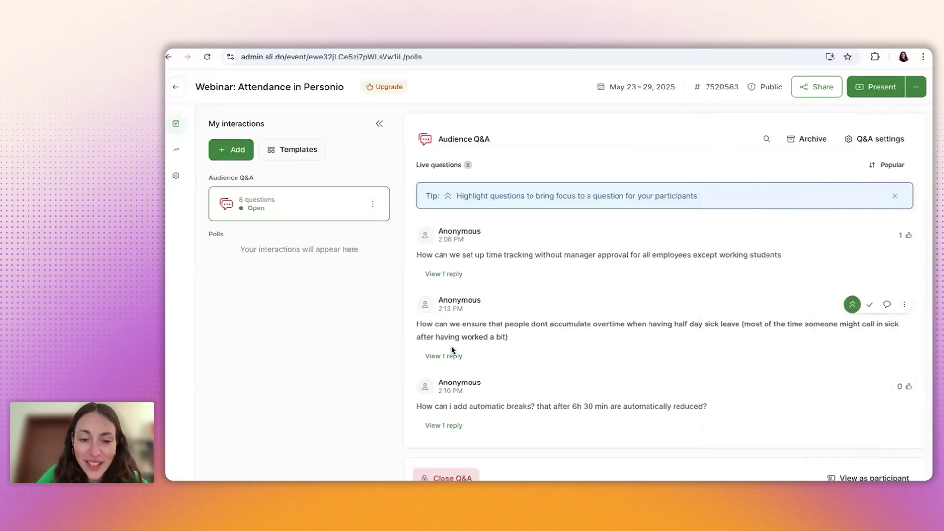
{"action": "left_click", "coordinate": [445, 357]}
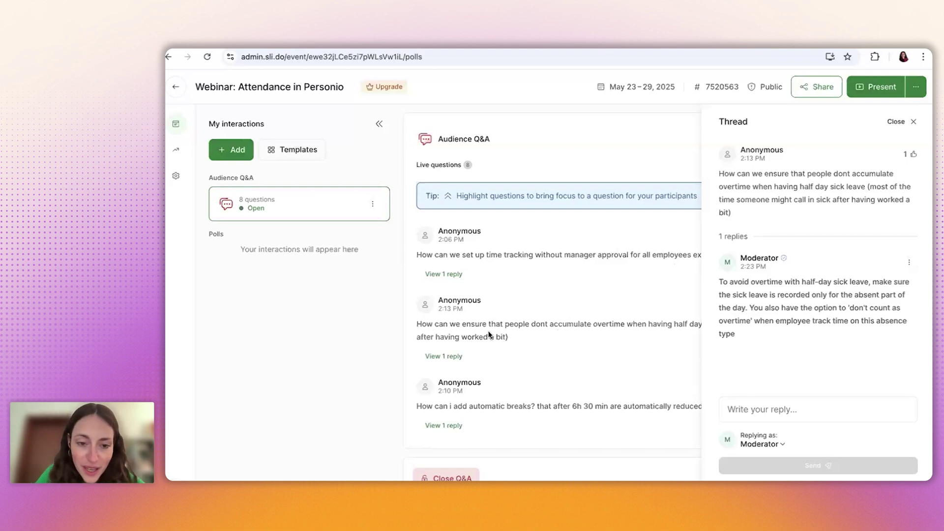
{"action": "left_click", "coordinate": [915, 123]}
{"action": "scroll", "coordinate": [590, 275], "scroll_direction": "down", "scroll_amount": 3}
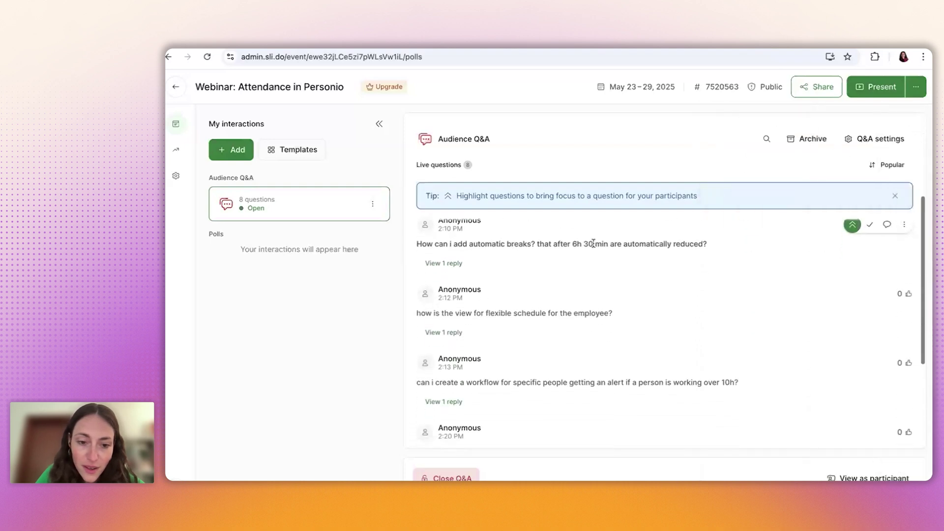
- View the replies to the questions on automatic breaks and the employee's flexible schedule view, closing each thread
{"action": "left_click", "coordinate": [453, 266]}
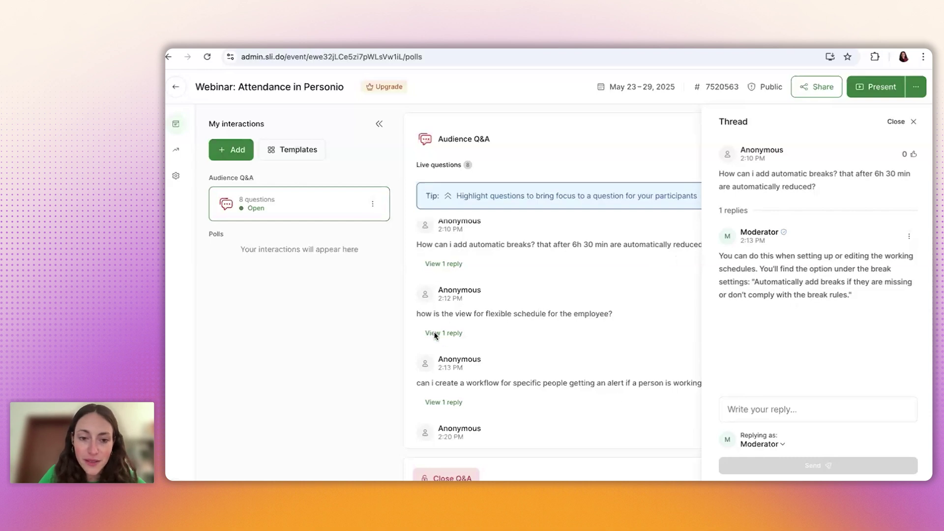
{"action": "left_click", "coordinate": [454, 315]}
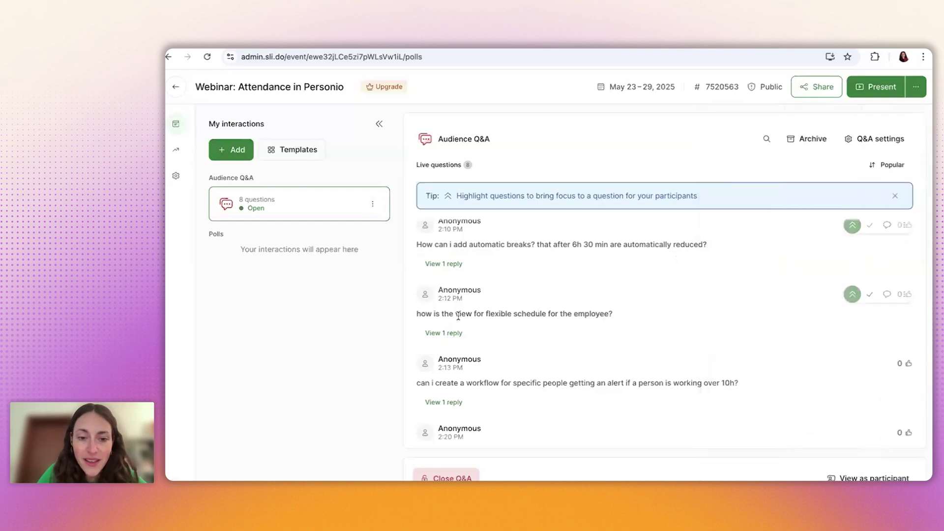
{"action": "left_click", "coordinate": [438, 331]}
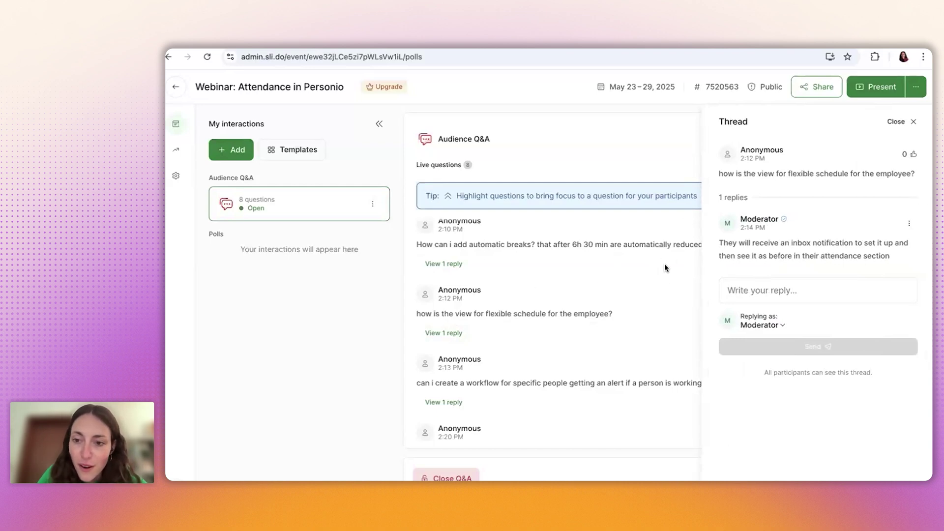
{"action": "key", "text": "Escape"}
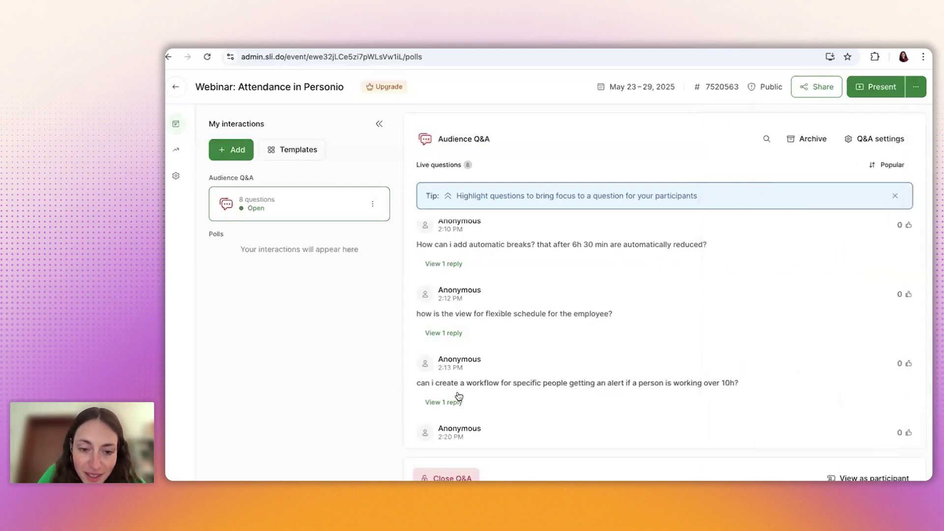
- View the replies to the questions on alerts for working over 10h and notifications for missed 11h breaks
{"action": "scroll", "coordinate": [458, 386], "scroll_direction": "down", "scroll_amount": 3}
{"action": "scroll", "coordinate": [457, 386], "scroll_direction": "down", "scroll_amount": 2}
{"action": "scroll", "coordinate": [458, 232], "scroll_direction": "up", "scroll_amount": 1}
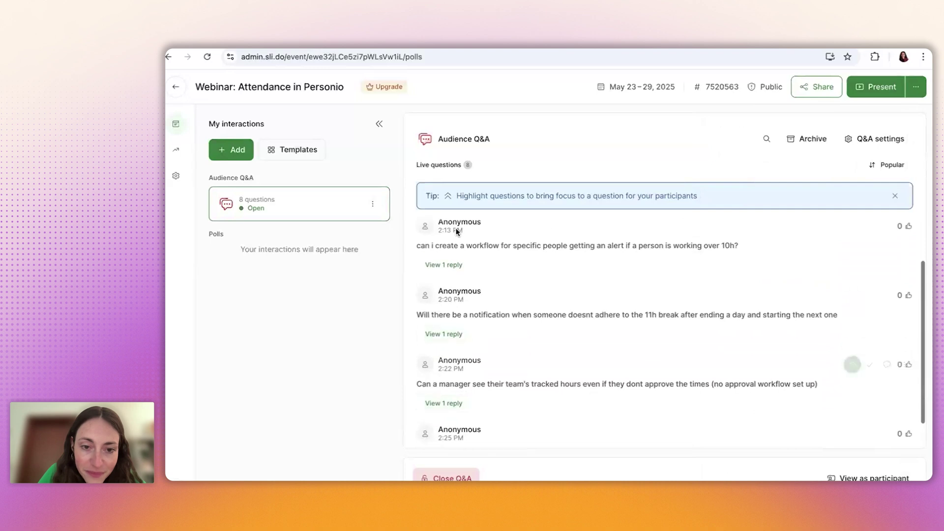
{"action": "left_click", "coordinate": [445, 265]}
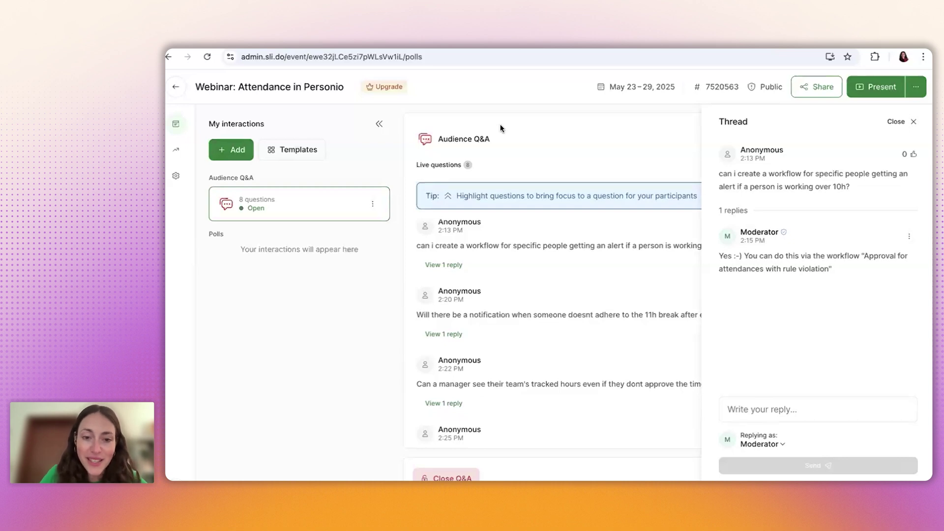
{"action": "left_click", "coordinate": [497, 244]}
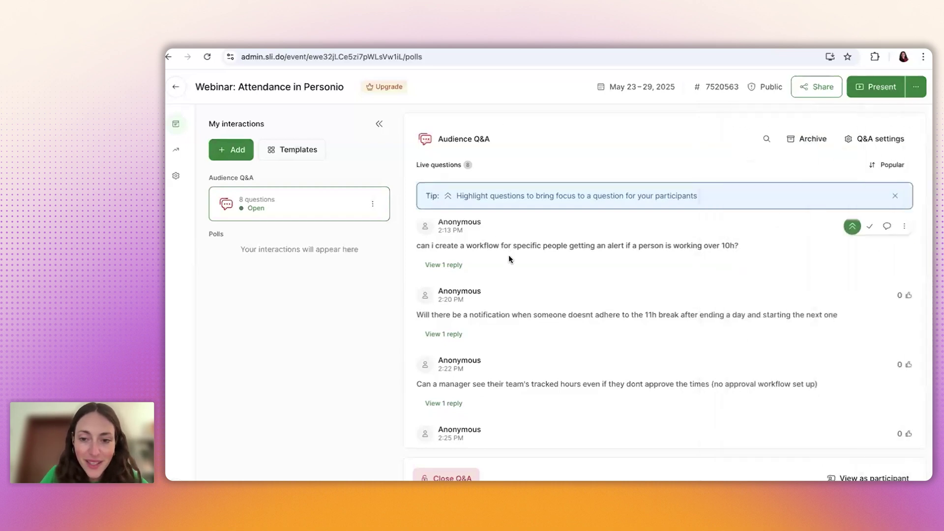
{"action": "left_click", "coordinate": [451, 335]}
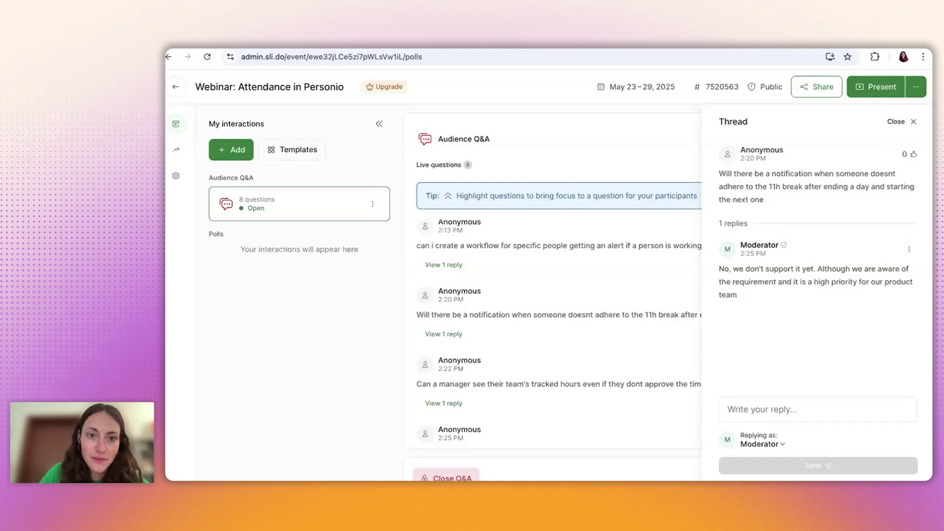
- Switch to Personio and open the What's New page
{"action": "left_click", "coordinate": [475, 42]}
{"action": "left_click", "coordinate": [205, 449]}
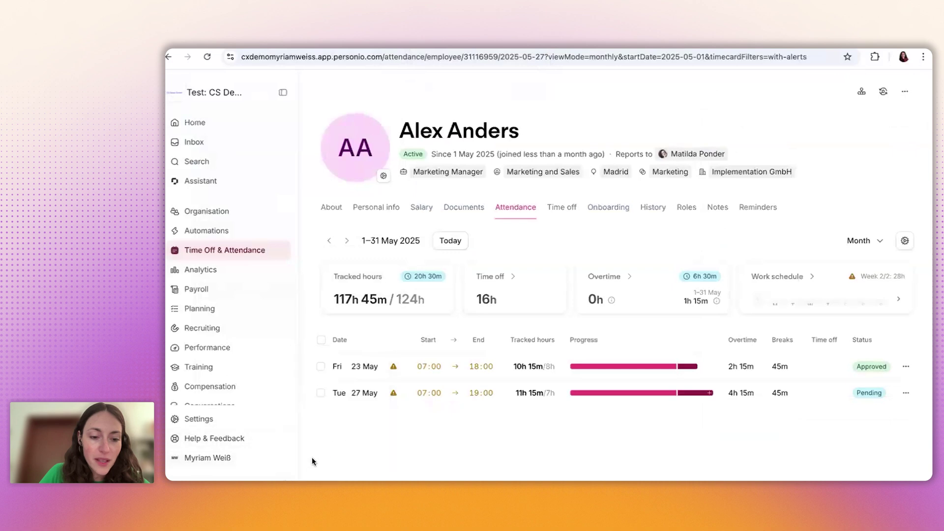
{"action": "mouse_move", "coordinate": [274, 438]}
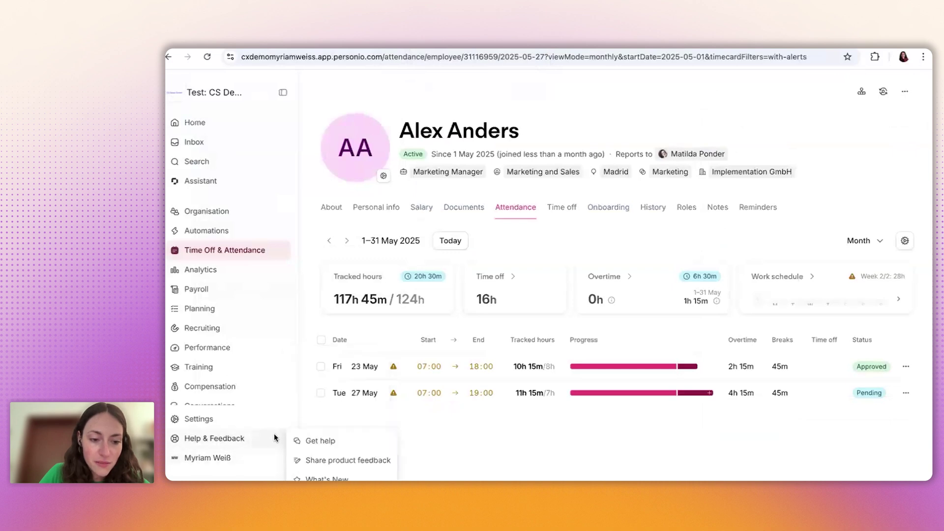
{"action": "left_click", "coordinate": [317, 479]}
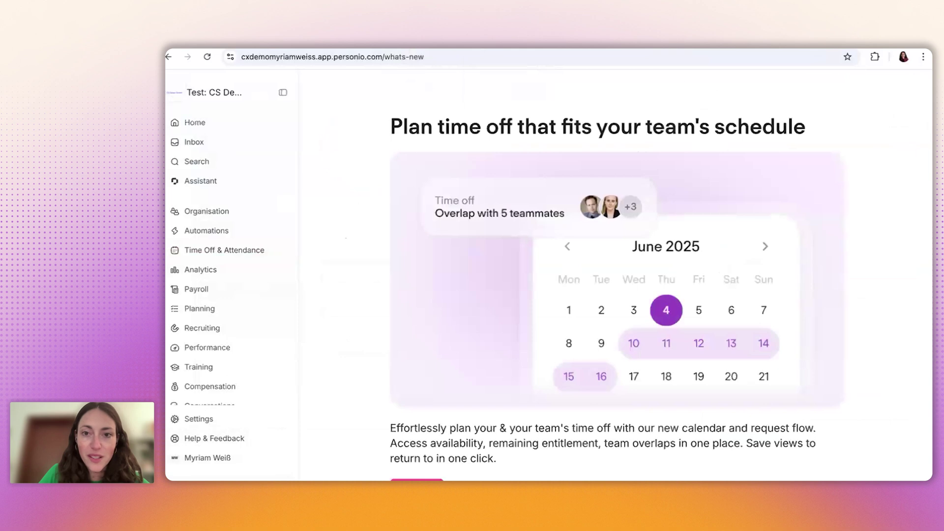
- Return to Slido and view the reply on managers seeing their team's tracked hours without an approval workflow
{"action": "left_click", "coordinate": [738, 42]}
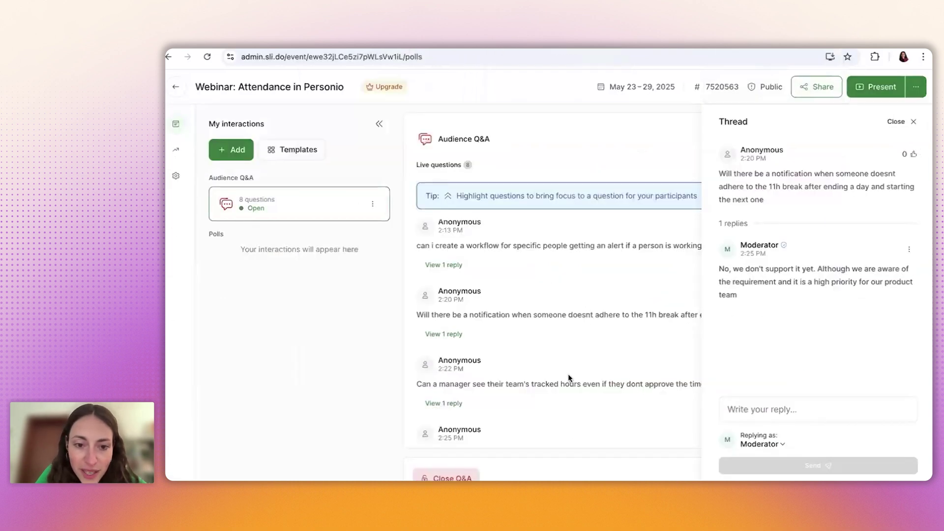
{"action": "left_click", "coordinate": [559, 251]}
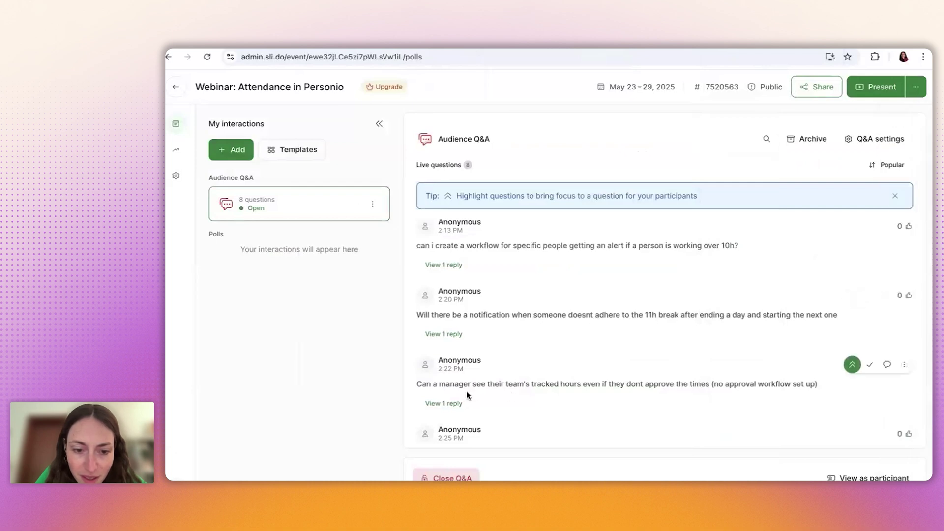
{"action": "left_click", "coordinate": [452, 404]}
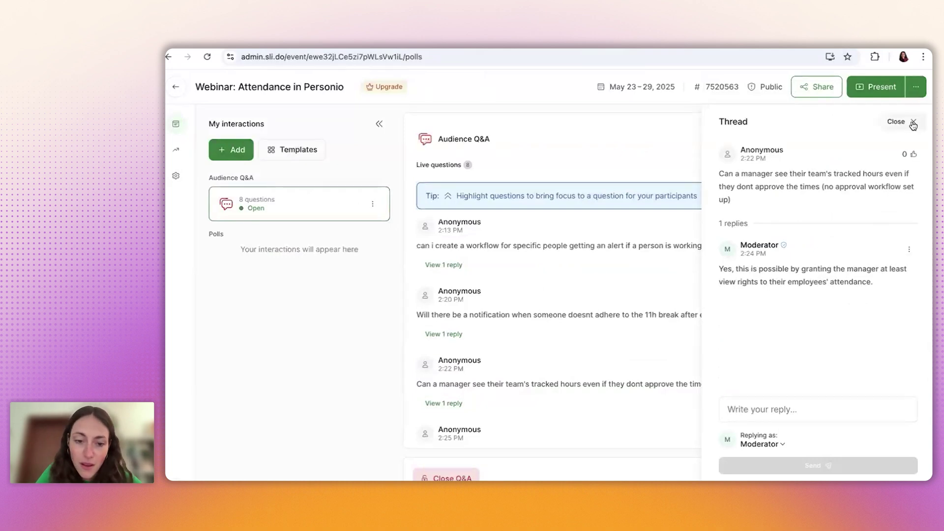
{"action": "left_click", "coordinate": [498, 398]}
{"action": "scroll", "coordinate": [532, 401], "scroll_direction": "down", "scroll_amount": 2}
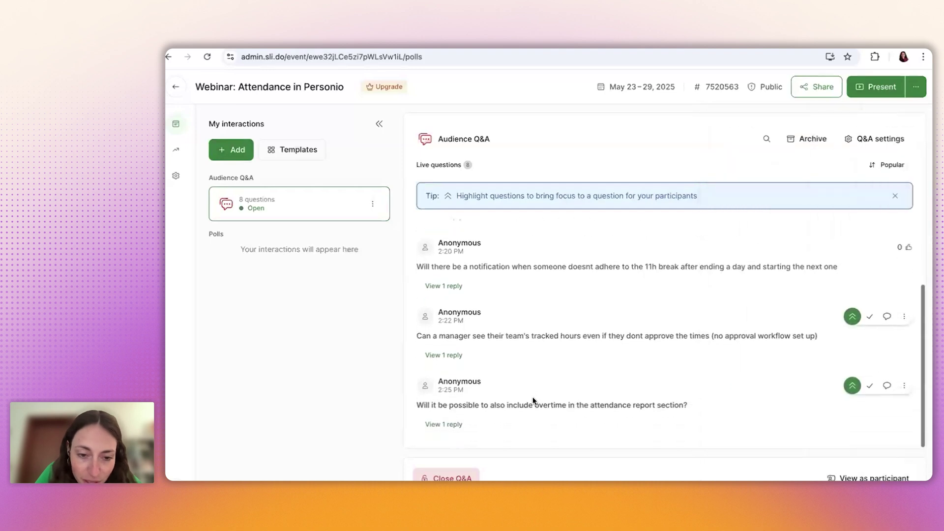
- View the replies to the questions on overtime in attendance reports and employees changing their flexible work schedule
{"action": "left_click", "coordinate": [444, 424]}
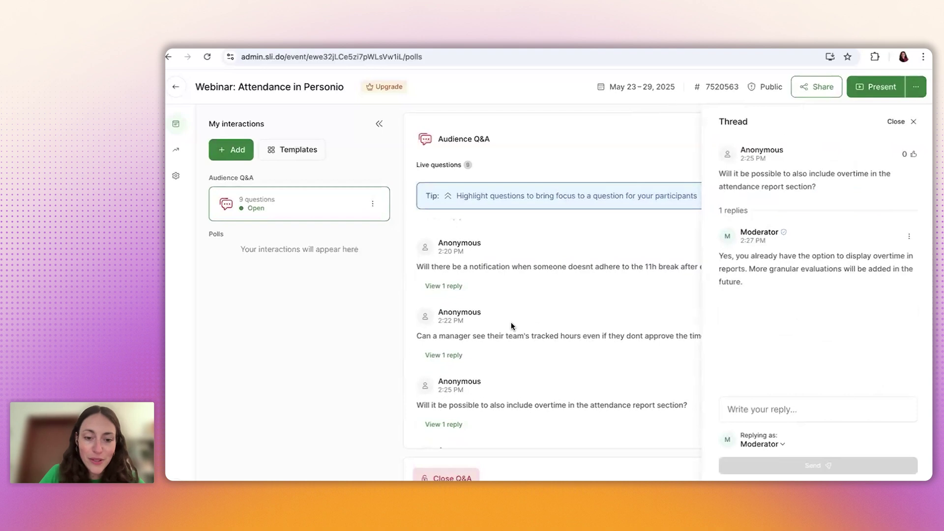
{"action": "key", "text": "Escape"}
{"action": "scroll", "coordinate": [479, 352], "scroll_direction": "down", "scroll_amount": 2}
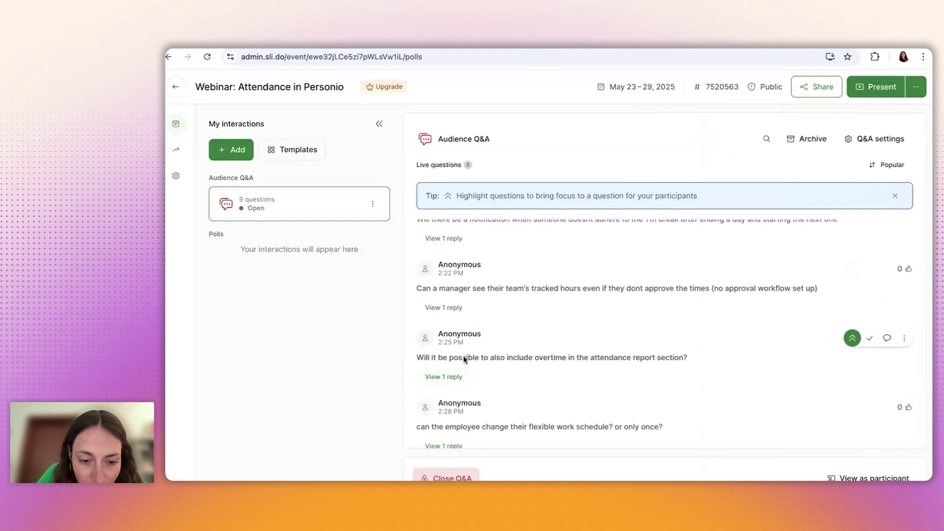
{"action": "scroll", "coordinate": [463, 356], "scroll_direction": "down", "scroll_amount": 1}
{"action": "left_click", "coordinate": [441, 426]}
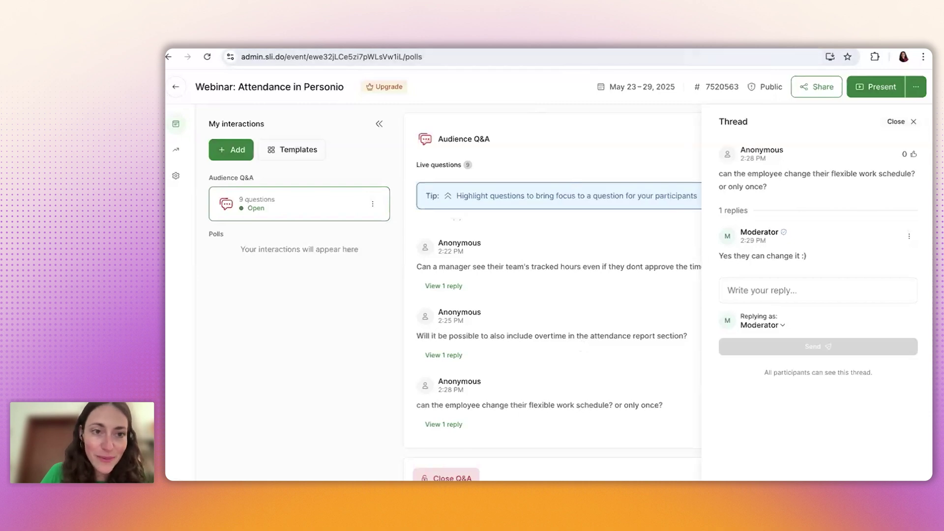
- Switch to Google Slides and start the slideshow from the "Your feedback is appreciated!" slide
{"action": "key", "text": "ctrl+Tab"}
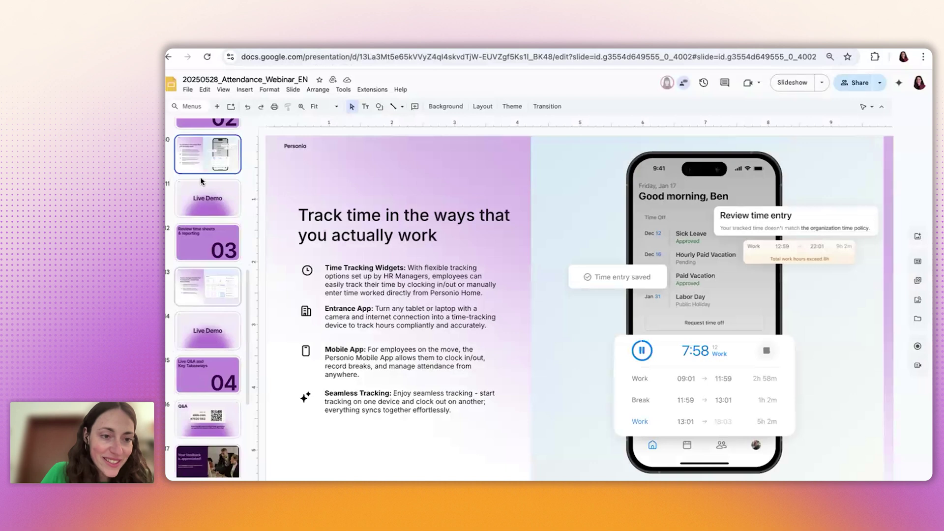
{"action": "left_click", "coordinate": [204, 365]}
{"action": "left_click", "coordinate": [196, 424]}
{"action": "scroll", "coordinate": [202, 424], "scroll_direction": "down", "scroll_amount": 1}
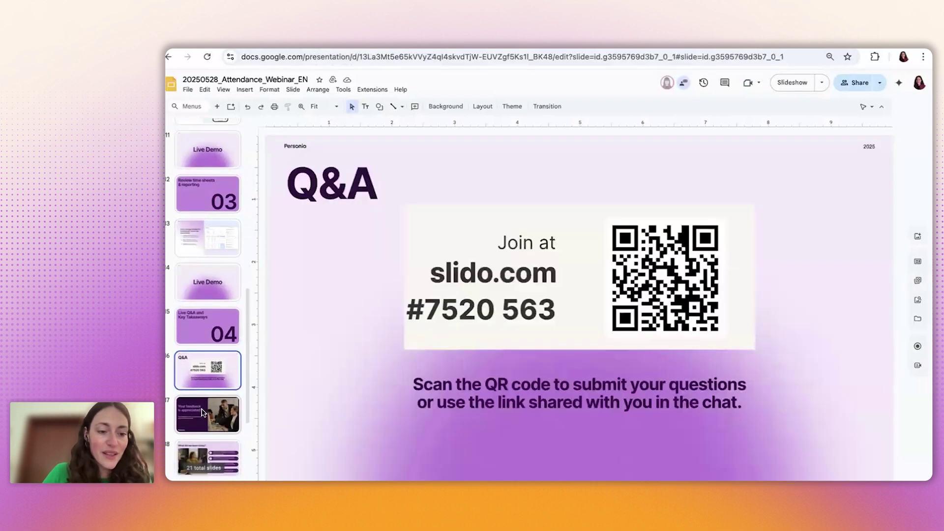
{"action": "left_click", "coordinate": [207, 414]}
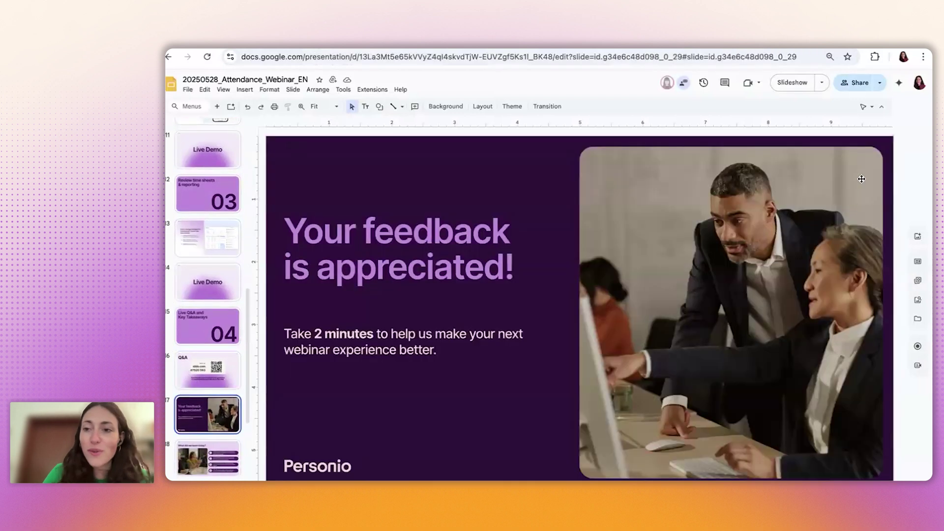
{"action": "left_click", "coordinate": [786, 83]}
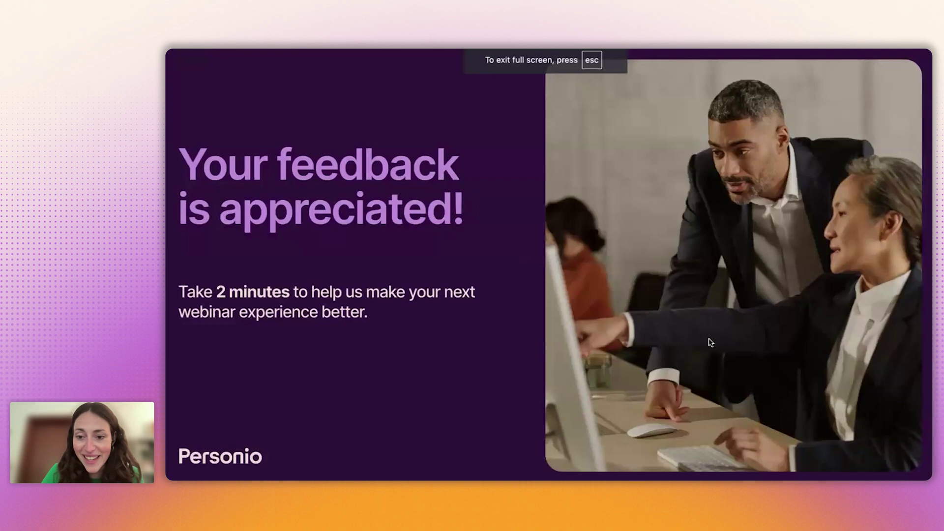